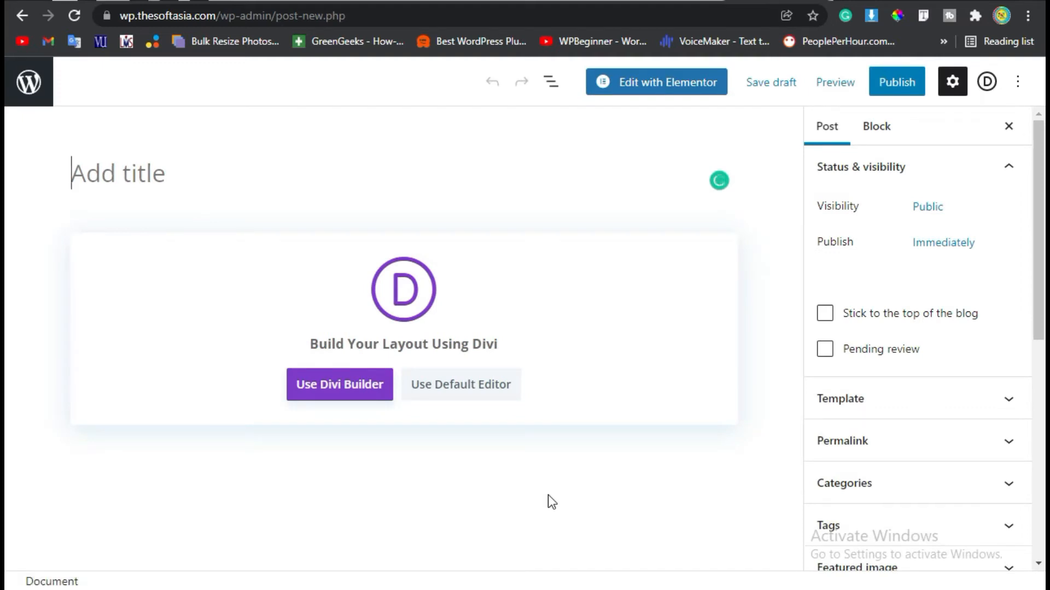
# Title the new post "Slider" and publish it.
pyautogui.write('ider')
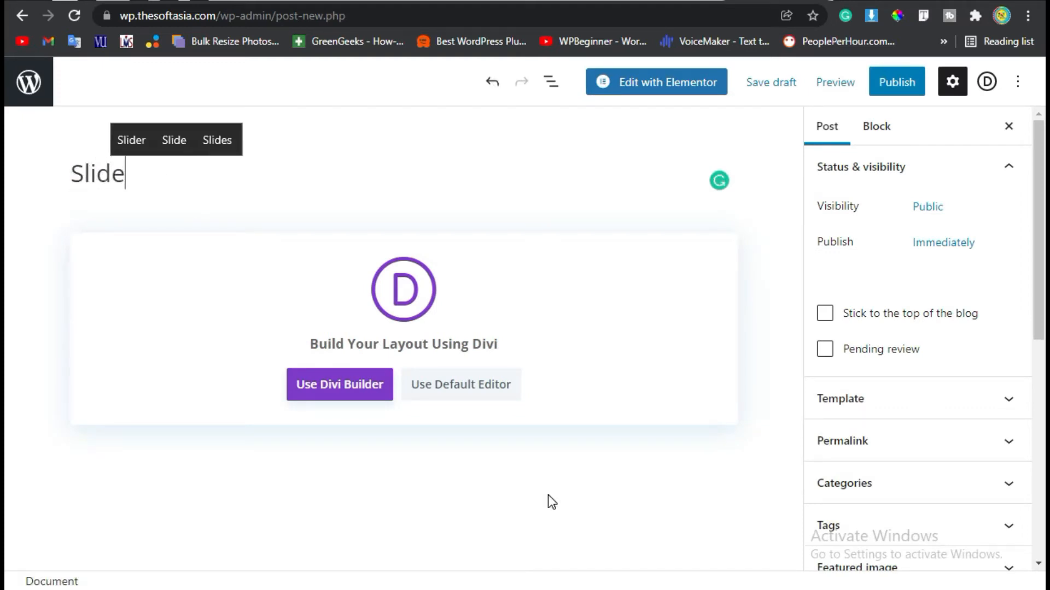
pyautogui.click(895, 81)
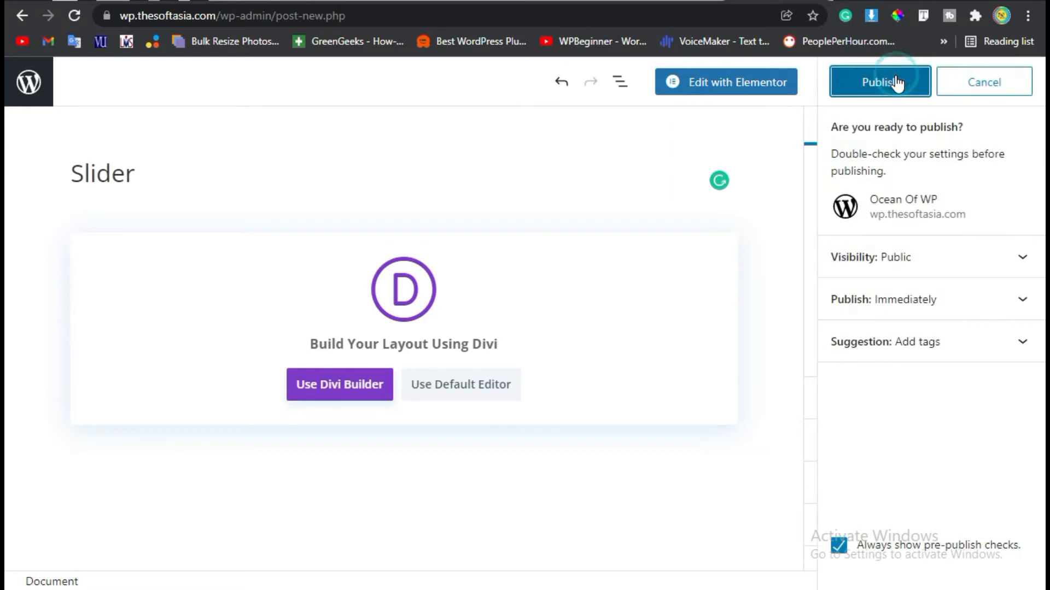
pyautogui.click(895, 79)
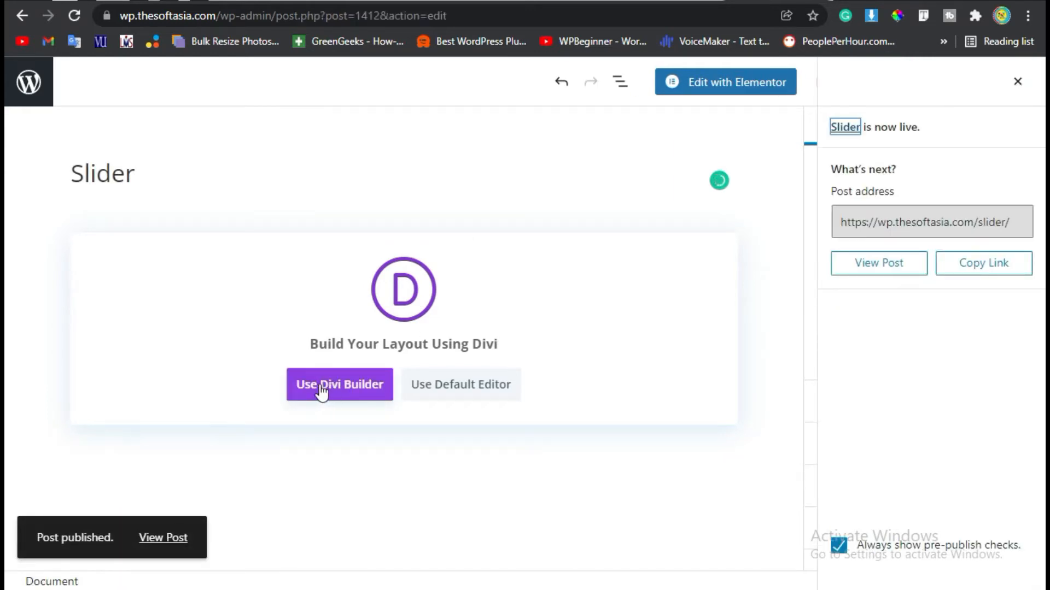
# Open the post in the Divi Builder, build it from scratch, and insert a single-column row.
pyautogui.click(348, 391)
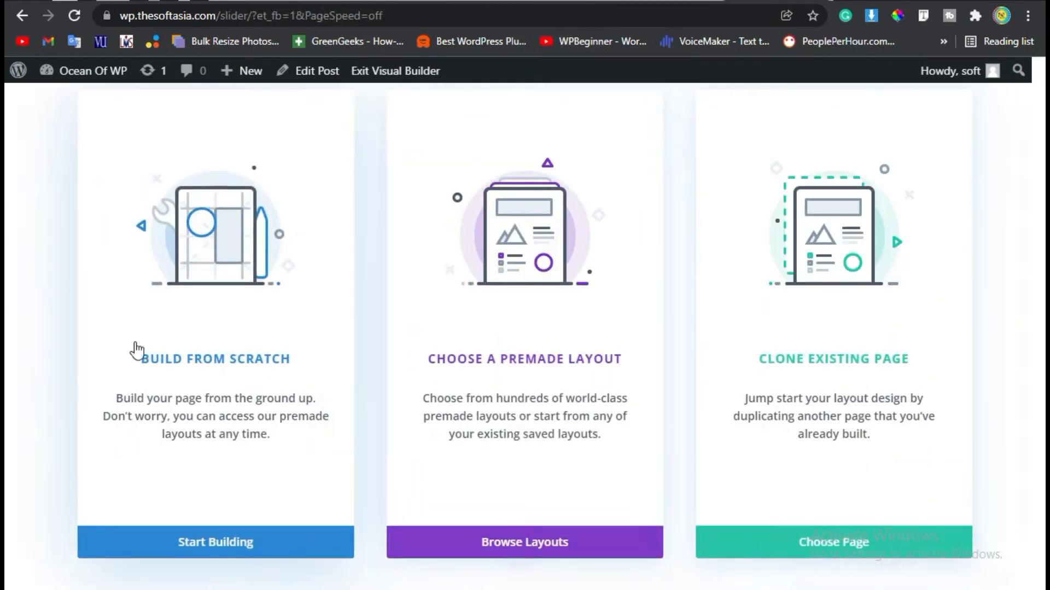
pyautogui.click(188, 541)
pyautogui.click(409, 324)
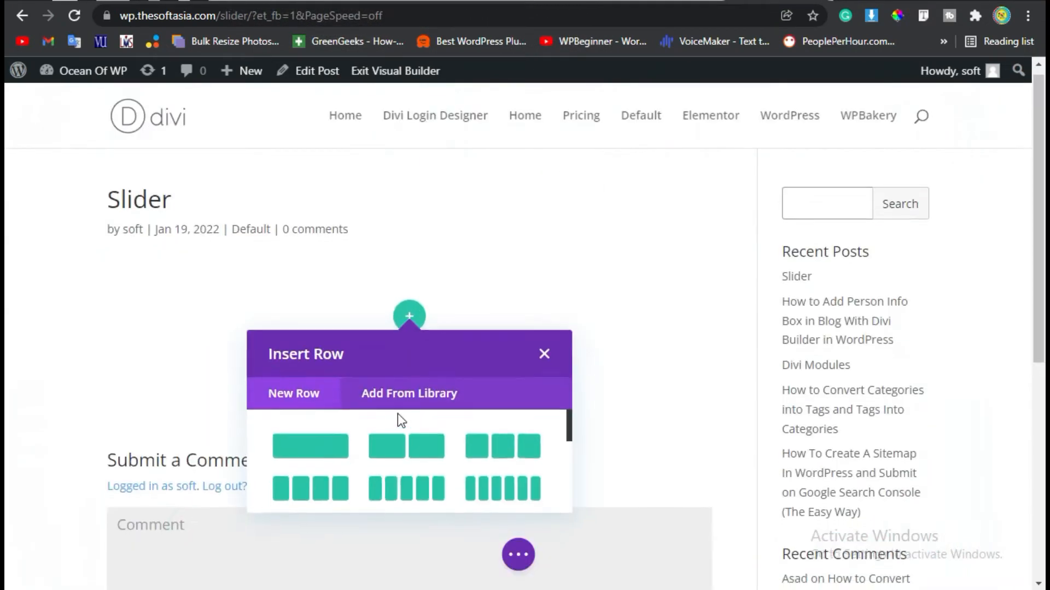
pyautogui.click(299, 444)
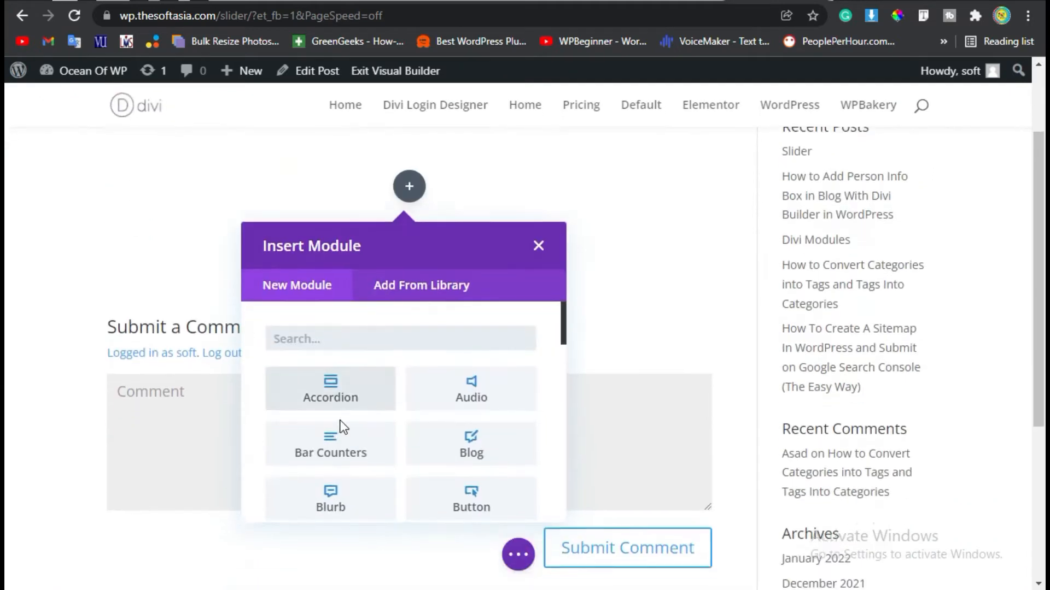
# Search the modules for "slider" and insert the Slider module into the row.
pyautogui.write('solo')
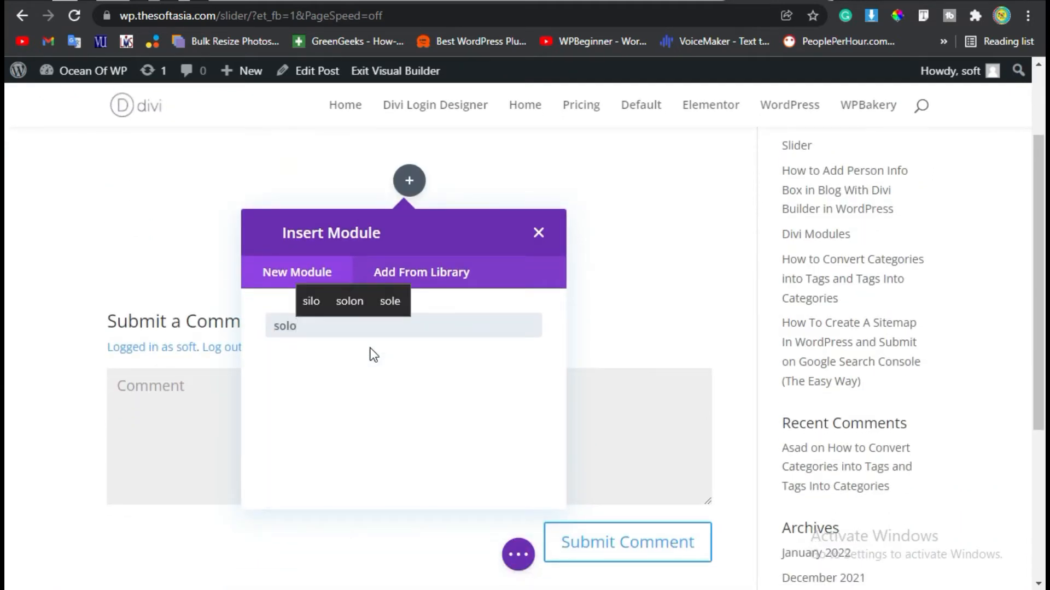
pyautogui.press('BackSpace')
pyautogui.press('BackSpace')
pyautogui.press('BackSpace')
pyautogui.write('lider')
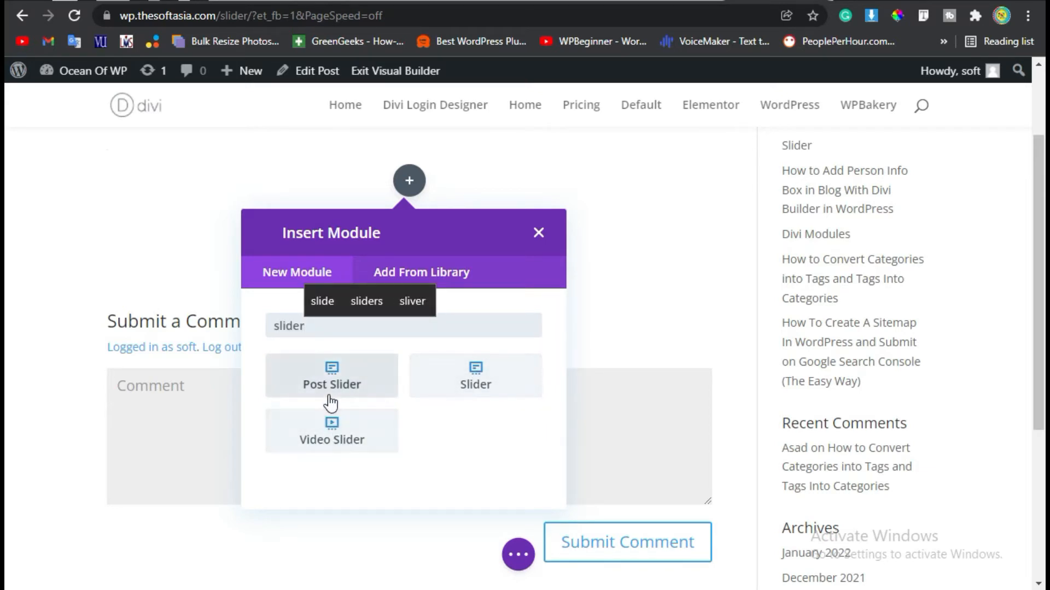
pyautogui.click(476, 376)
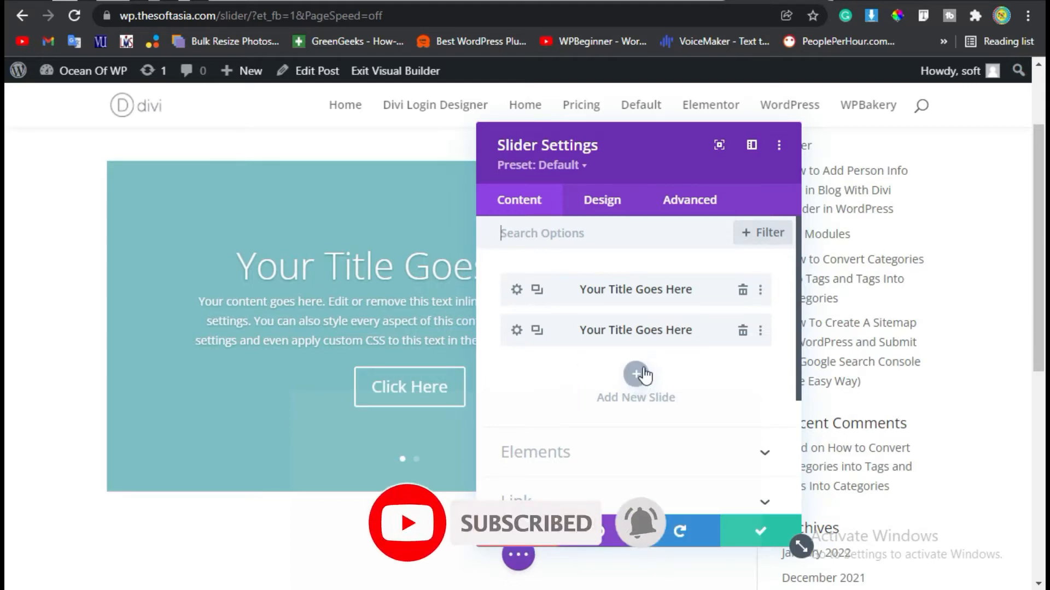
# Set the first slide's title to "Slider One" and its button text to "Show More".
pyautogui.click(517, 290)
pyautogui.moveTo(634, 328); pyautogui.dragTo(470, 328)
pyautogui.write('Slider')
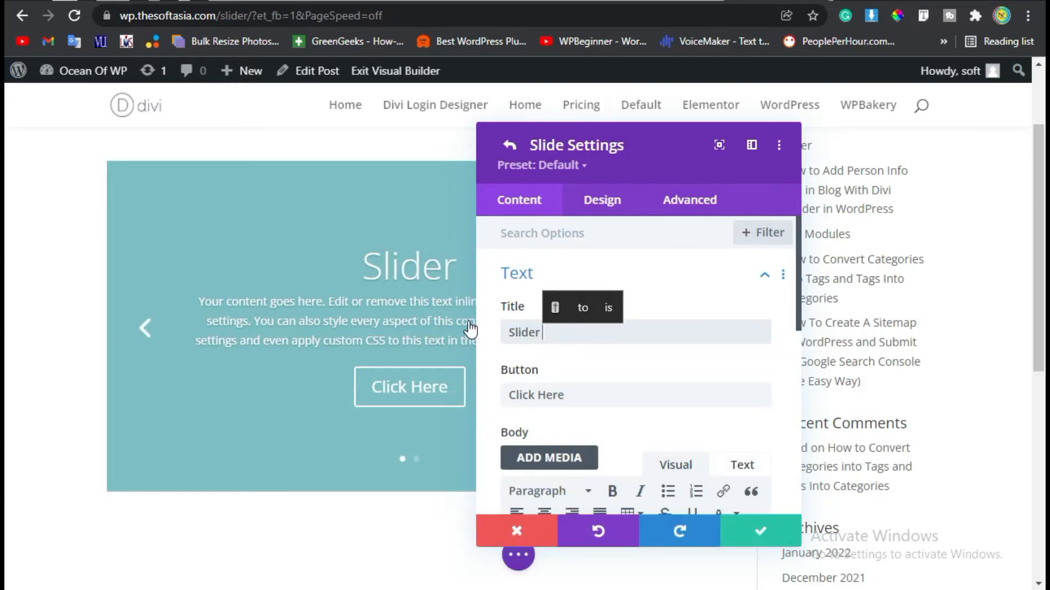
pyautogui.write(' One')
pyautogui.tripleClick(607, 391)
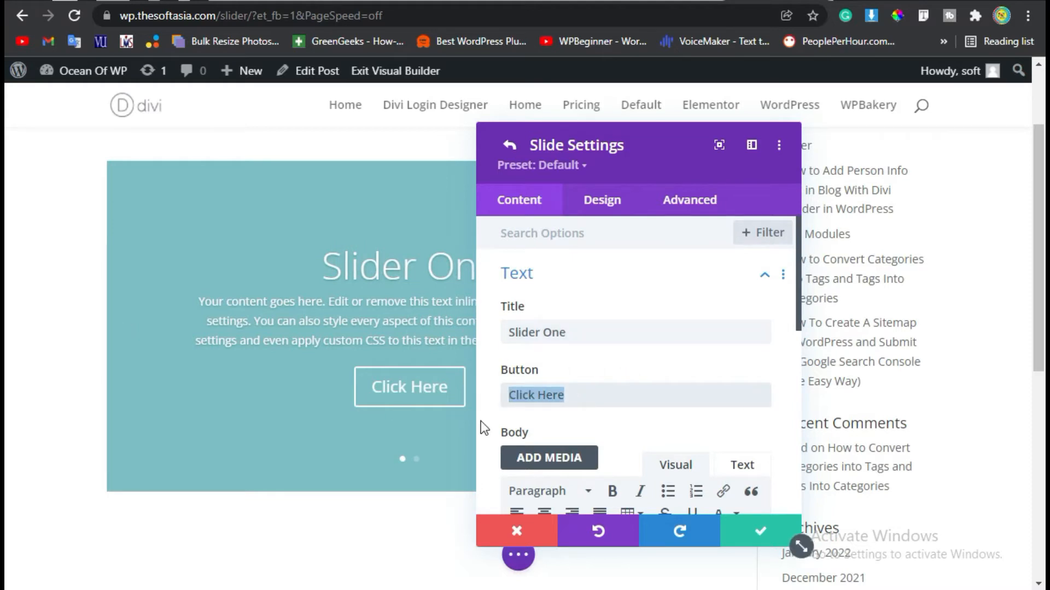
pyautogui.write('Sh')
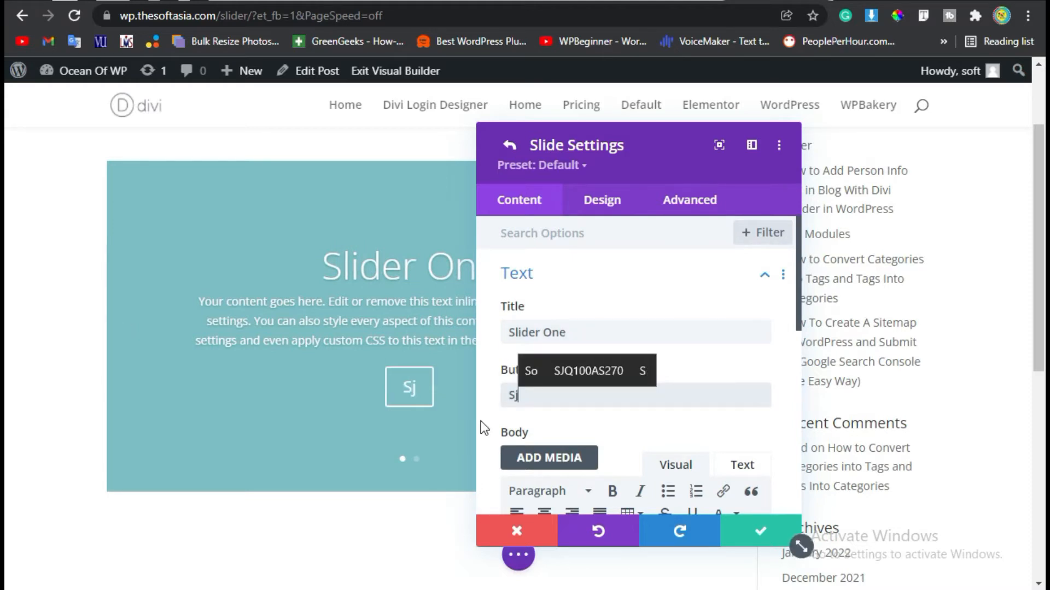
pyautogui.write('ow More')
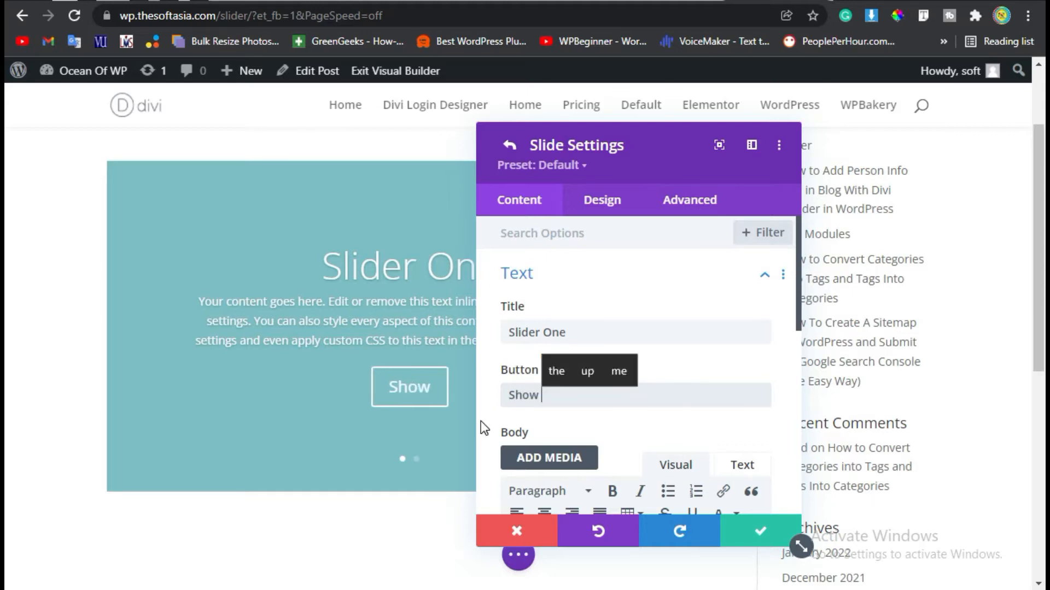
# Change the first slide's background color to the purple swatch.
pyautogui.scroll(-4, 640, 405)
pyautogui.click(547, 416)
pyautogui.moveTo(699, 450); pyautogui.dragTo(510, 352)
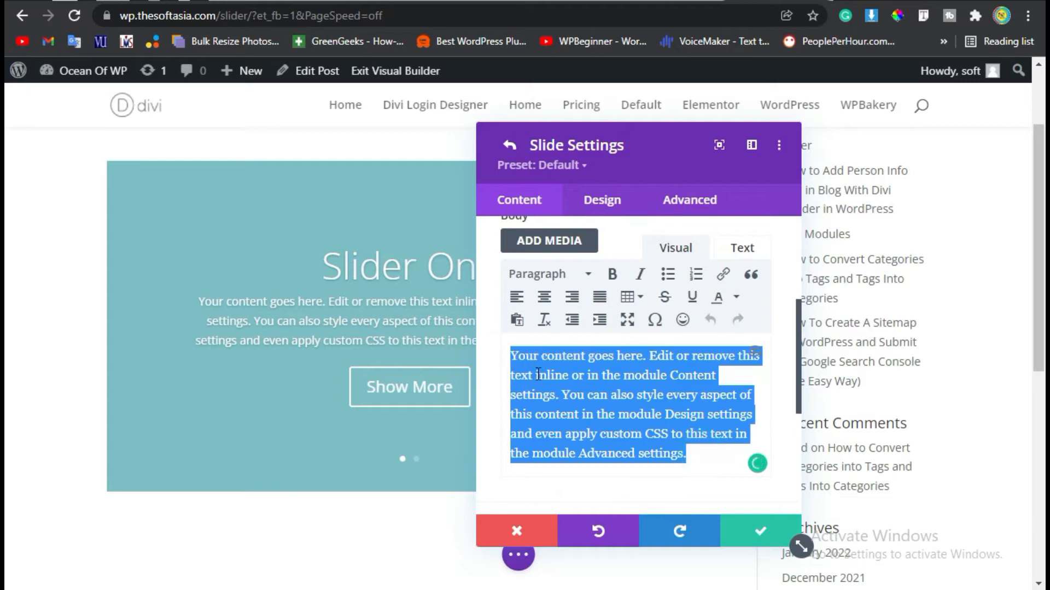
pyautogui.scroll(-5, 552, 389)
pyautogui.click(555, 383)
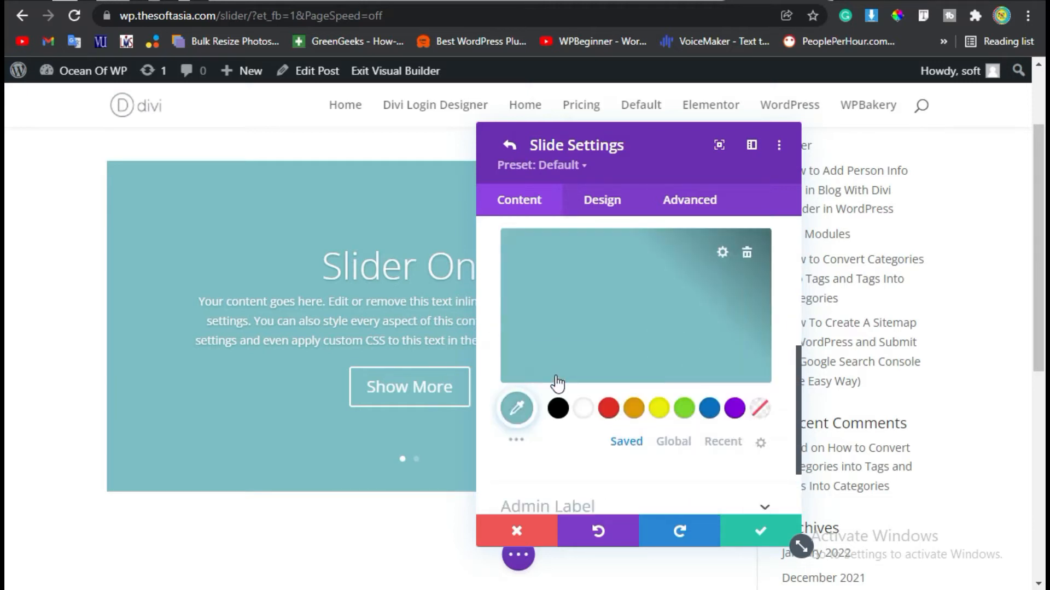
pyautogui.click(735, 409)
pyautogui.scroll(4, 623, 414)
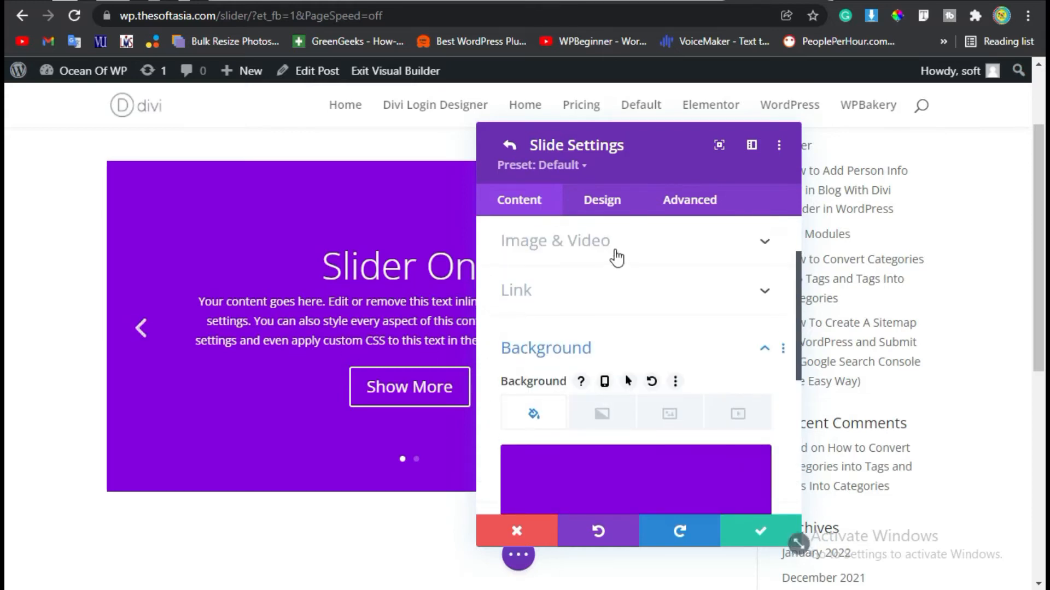
# Set the first slide's navigation arrow color and dot navigation color to black.
pyautogui.click(603, 202)
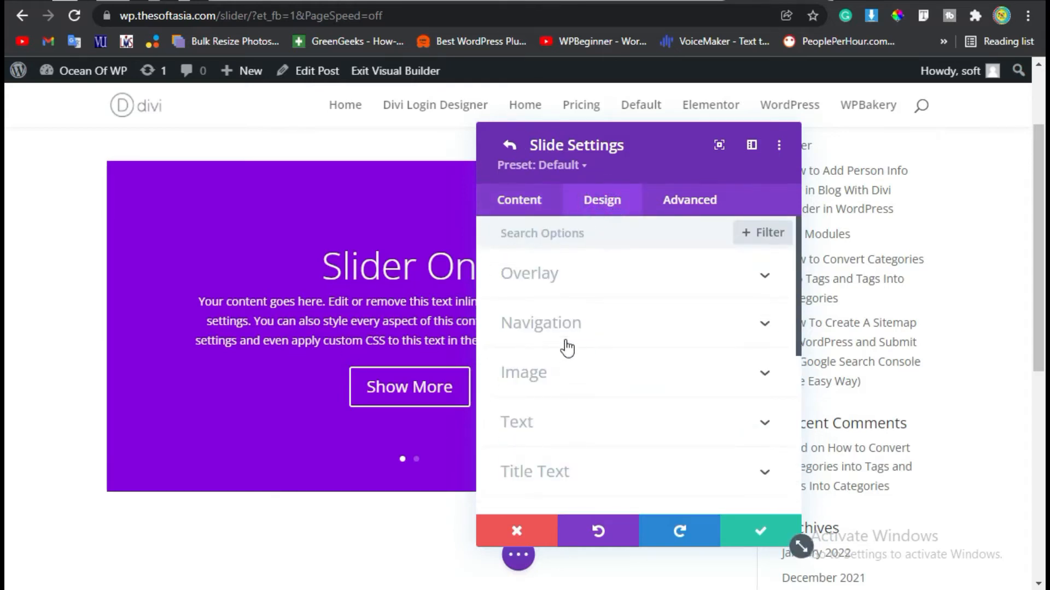
pyautogui.click(556, 323)
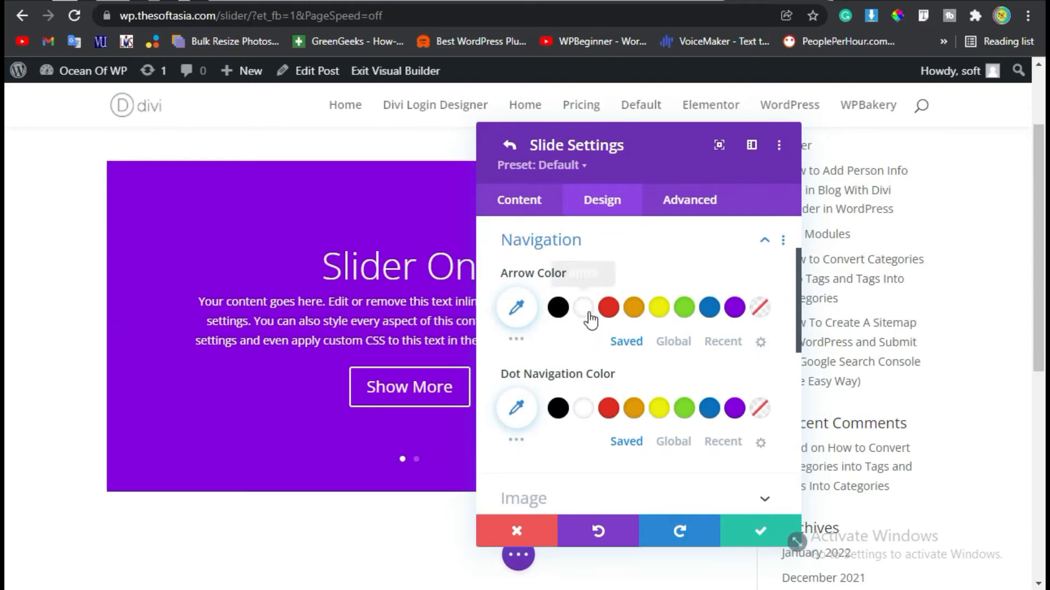
pyautogui.click(558, 307)
pyautogui.moveTo(145, 348)
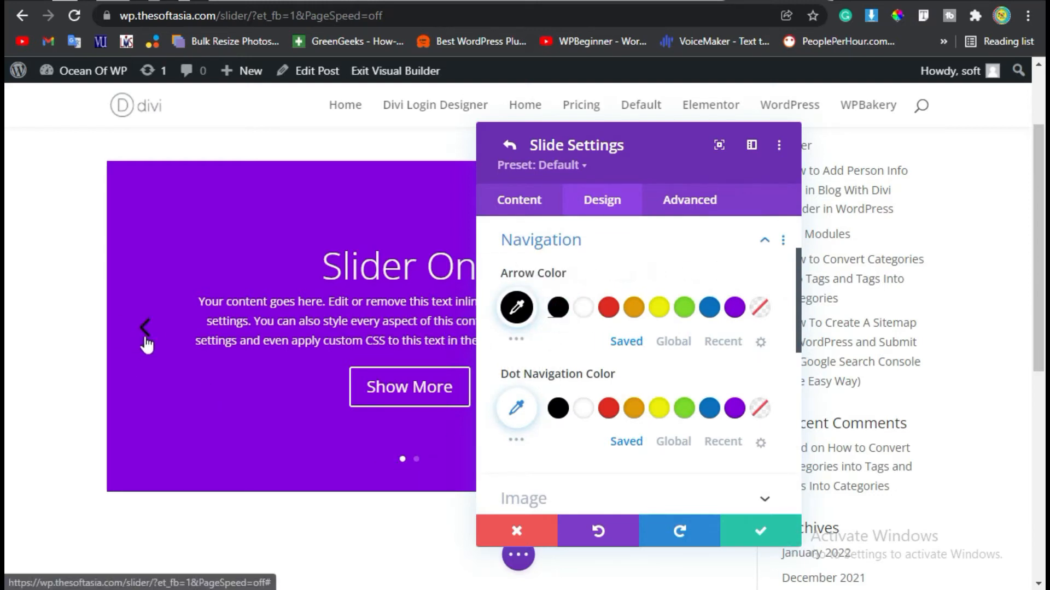
pyautogui.click(558, 407)
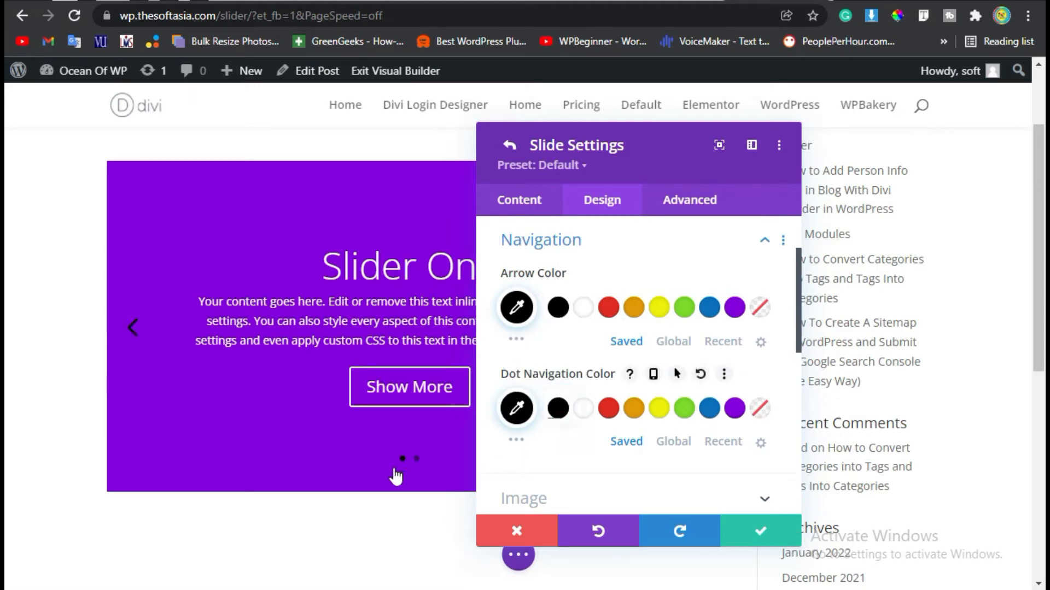
# Review the first slide's image design options, including alignment, rounded corners and border styles.
pyautogui.scroll(-2, 717, 384)
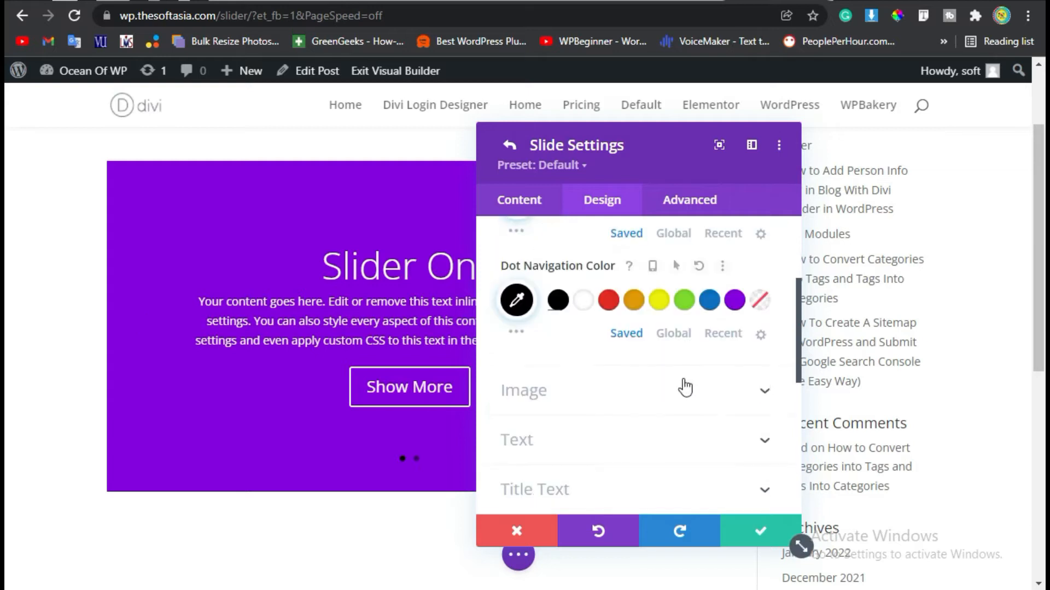
pyautogui.click(545, 386)
pyautogui.scroll(-2, 657, 412)
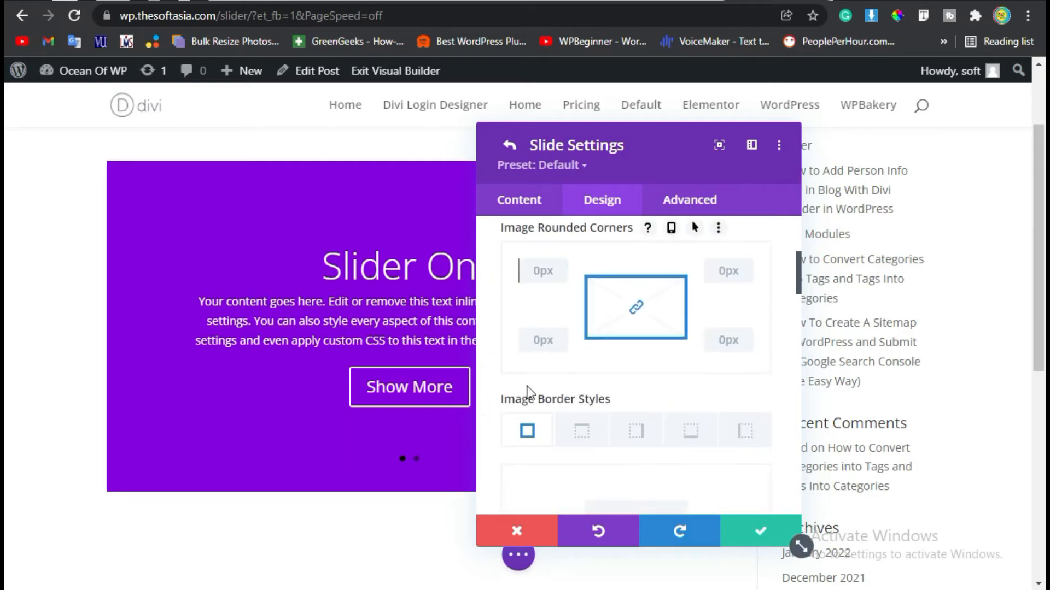
pyautogui.scroll(-3, 626, 353)
pyautogui.scroll(6, 626, 353)
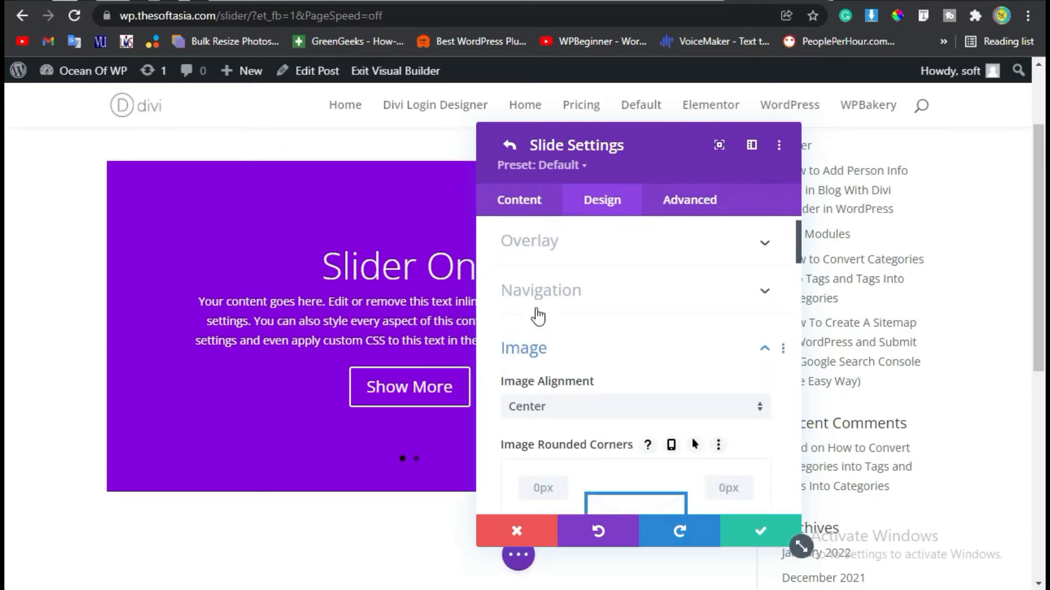
pyautogui.click(562, 342)
# Try the Dark text color on the first slide and switch it back to Light.
pyautogui.click(559, 391)
pyautogui.scroll(-3, 580, 383)
pyautogui.click(594, 363)
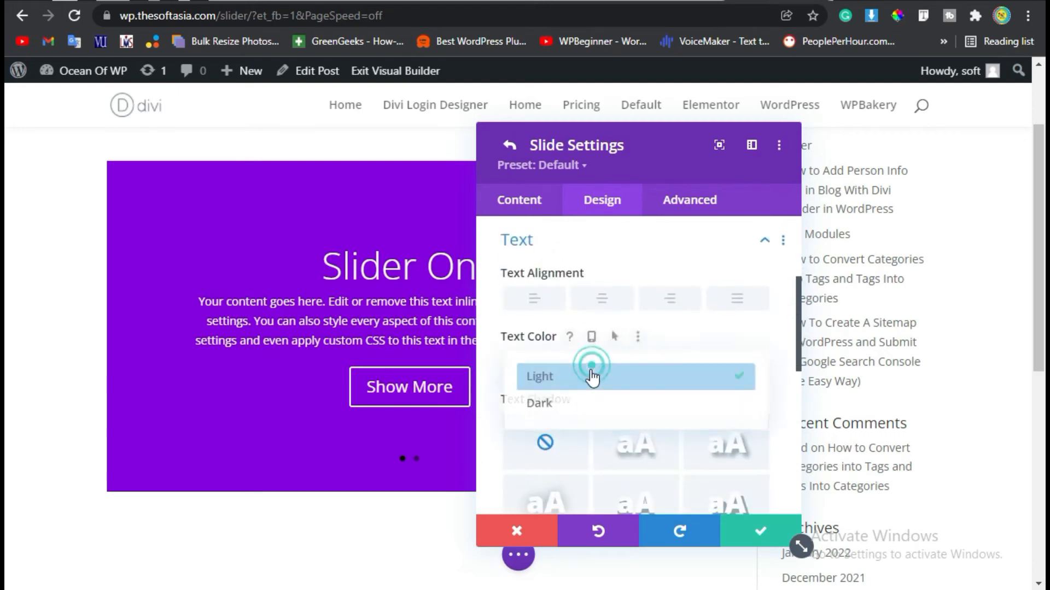
pyautogui.click(588, 407)
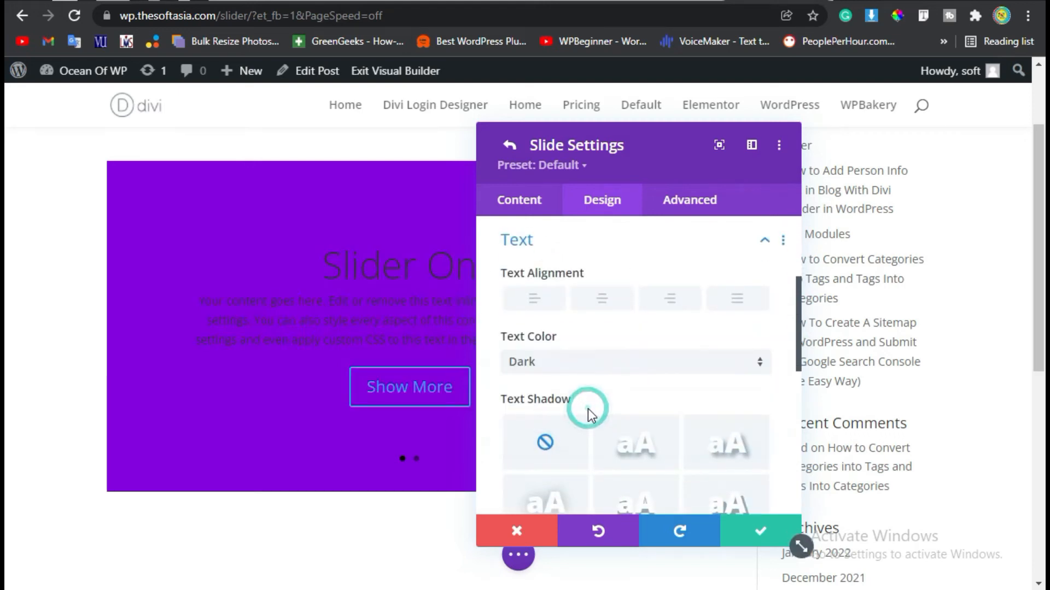
pyautogui.click(597, 365)
pyautogui.click(597, 386)
# Set the first slide's title font to Abel and give it a bolder font weight.
pyautogui.scroll(-5, 611, 328)
pyautogui.click(588, 265)
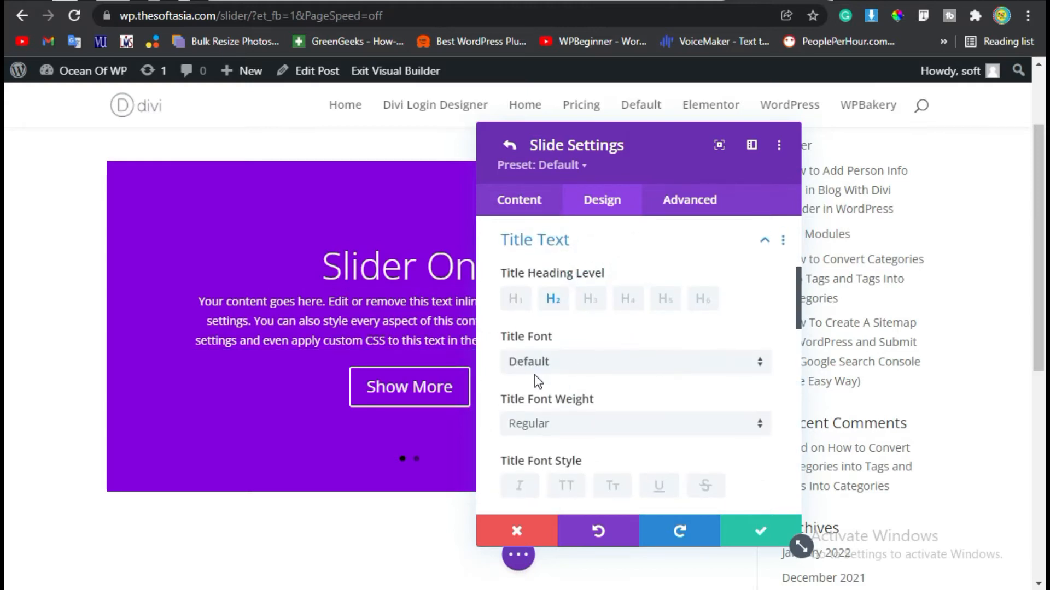
pyautogui.click(579, 354)
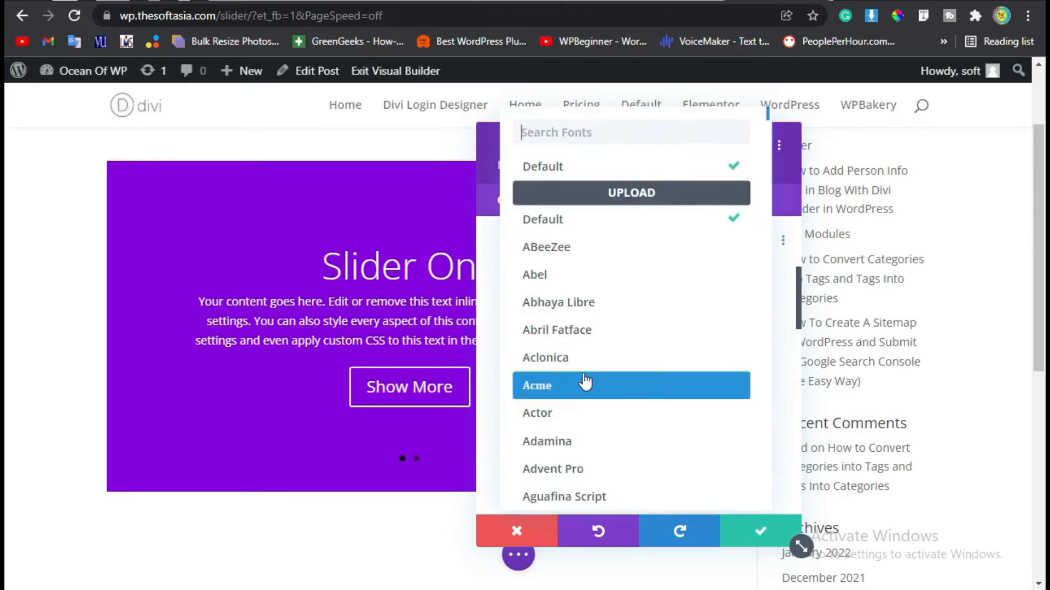
pyautogui.click(594, 279)
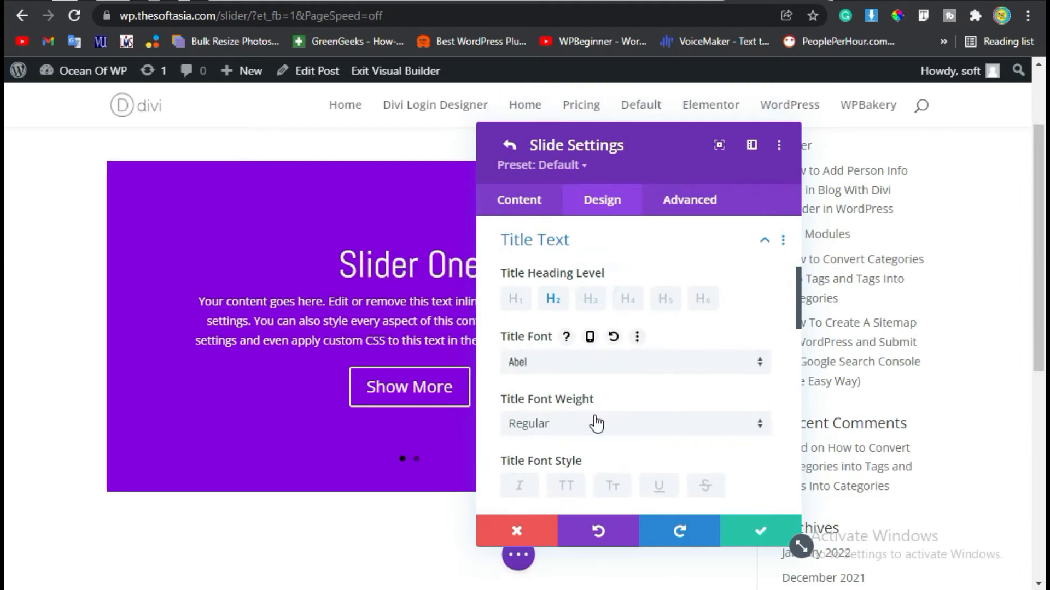
pyautogui.click(596, 424)
pyautogui.click(602, 464)
# Color the first slide's title yellow, increase its text size slightly, and save the slide settings.
pyautogui.scroll(-4, 603, 403)
pyautogui.click(658, 296)
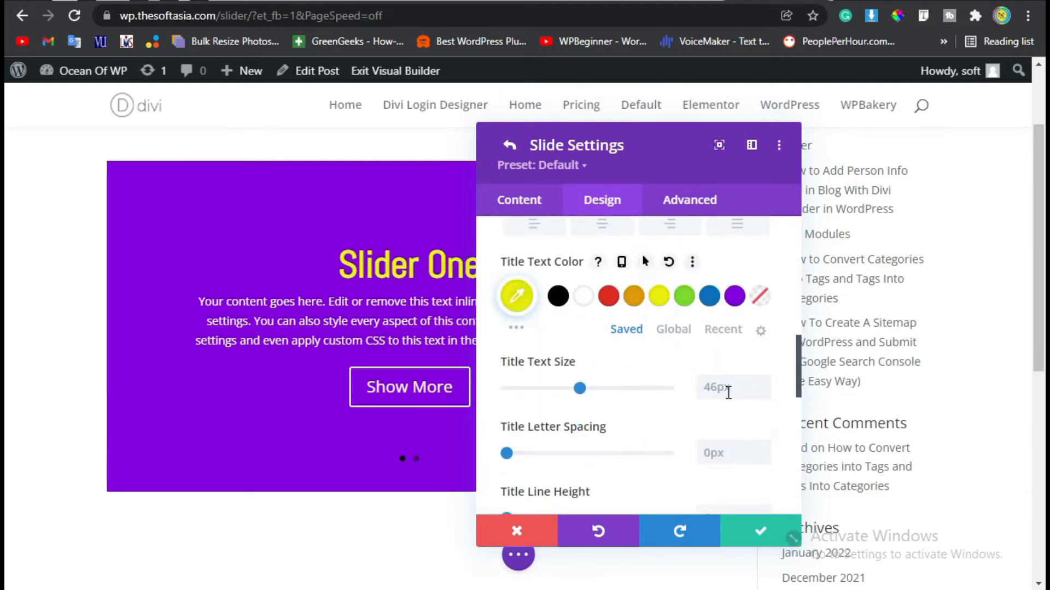
pyautogui.click(762, 382)
pyautogui.click(762, 382)
pyautogui.click(762, 382)
pyautogui.click(762, 382)
pyautogui.scroll(-2, 647, 440)
pyautogui.scroll(-3, 648, 440)
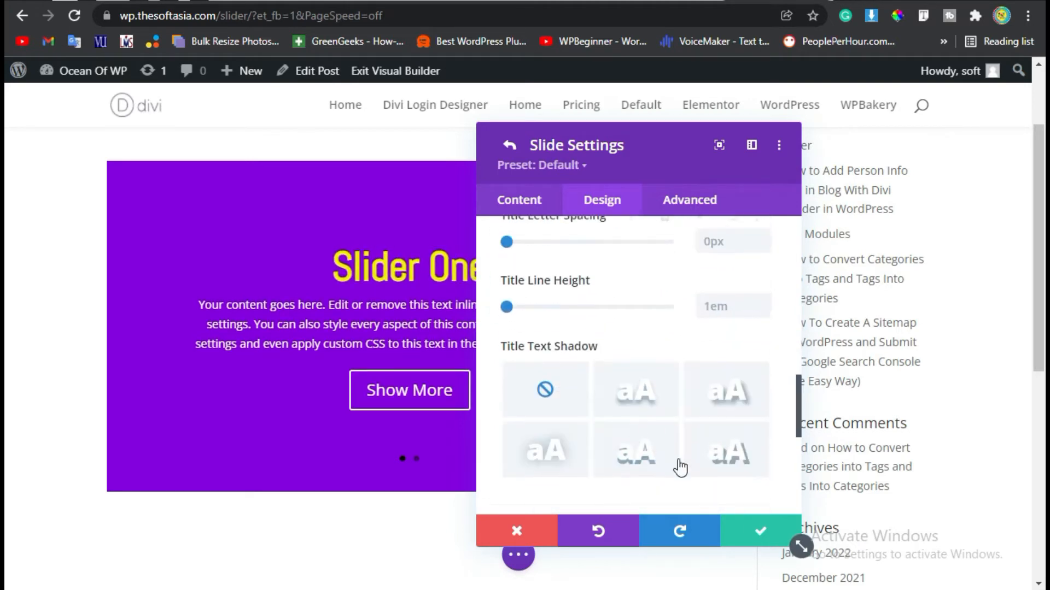
pyautogui.click(749, 531)
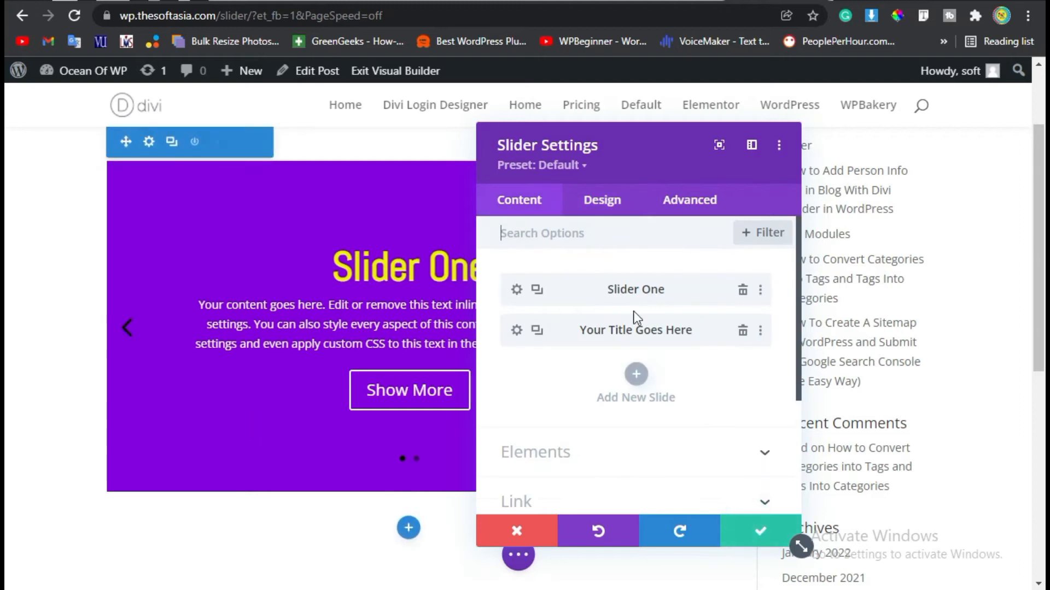
# Open the second slide's settings and change its title to "Slider Two".
pyautogui.click(516, 332)
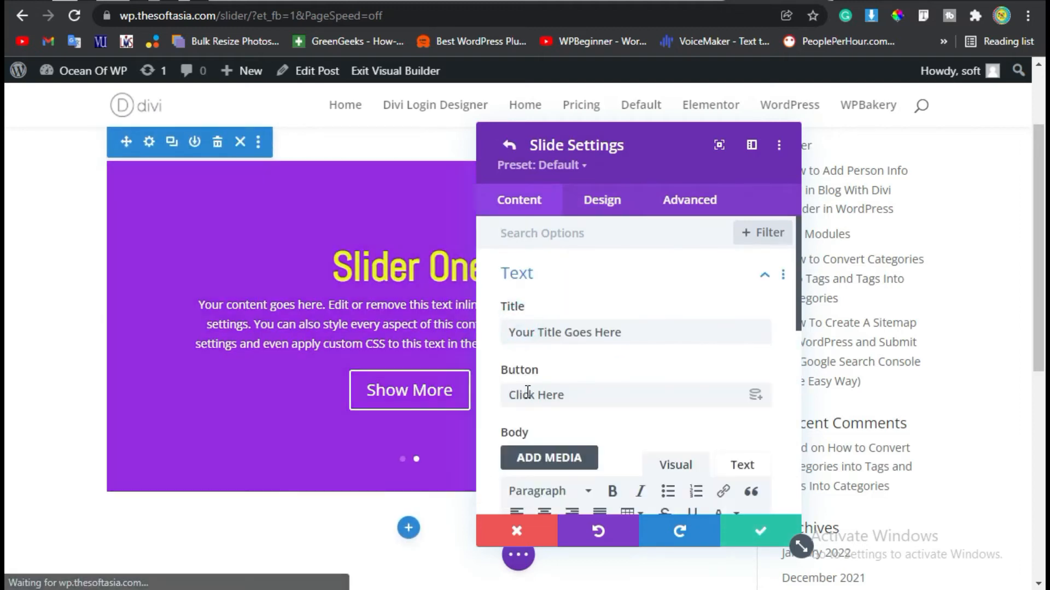
pyautogui.moveTo(628, 334); pyautogui.dragTo(471, 331)
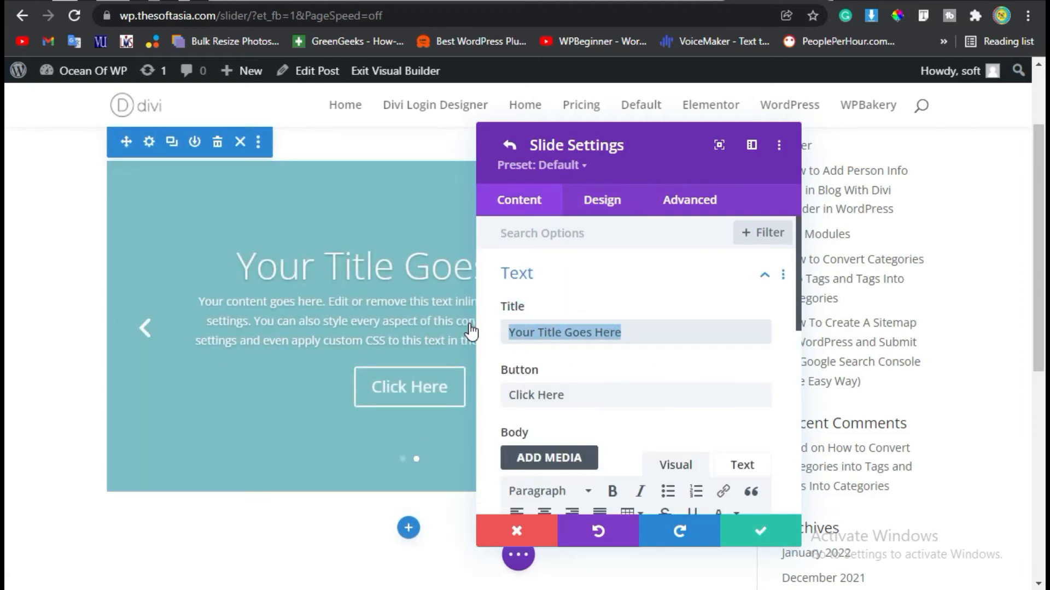
pyautogui.write('Slid')
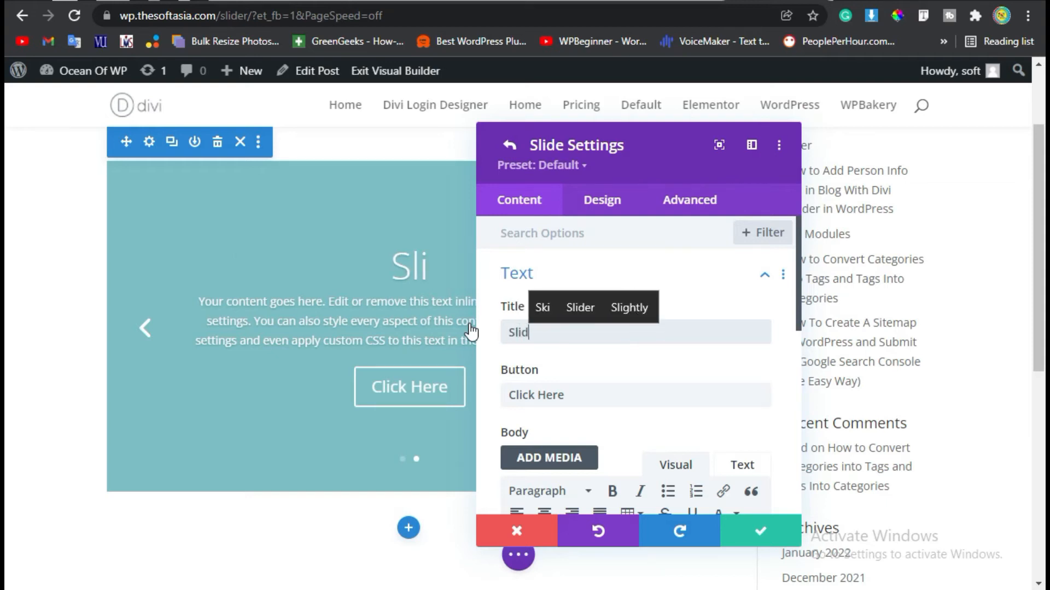
pyautogui.write('er Tex')
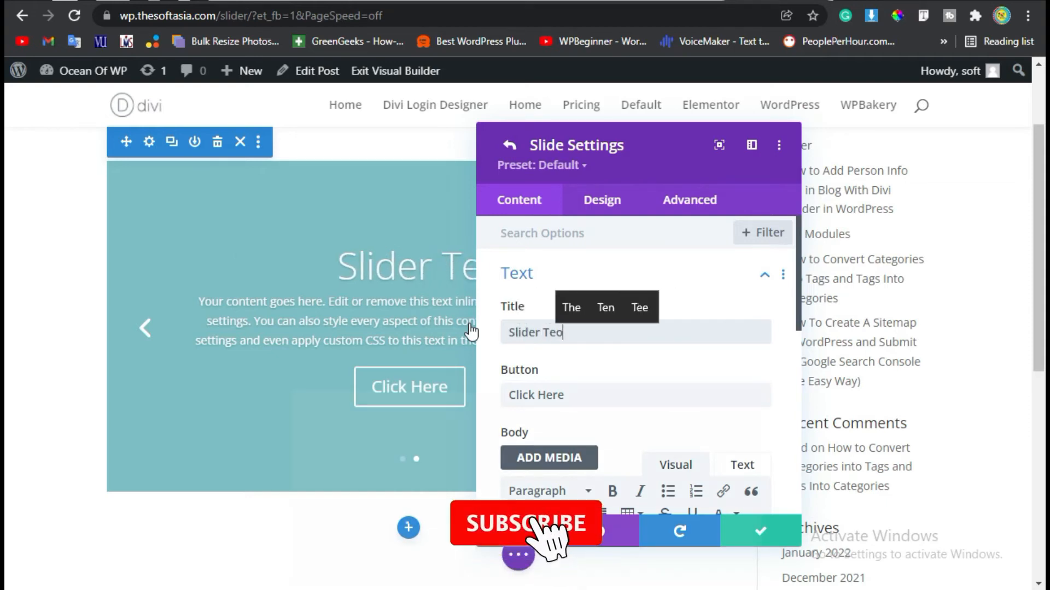
pyautogui.press('BackSpace')
pyautogui.press('BackSpace')
pyautogui.write('Wo')
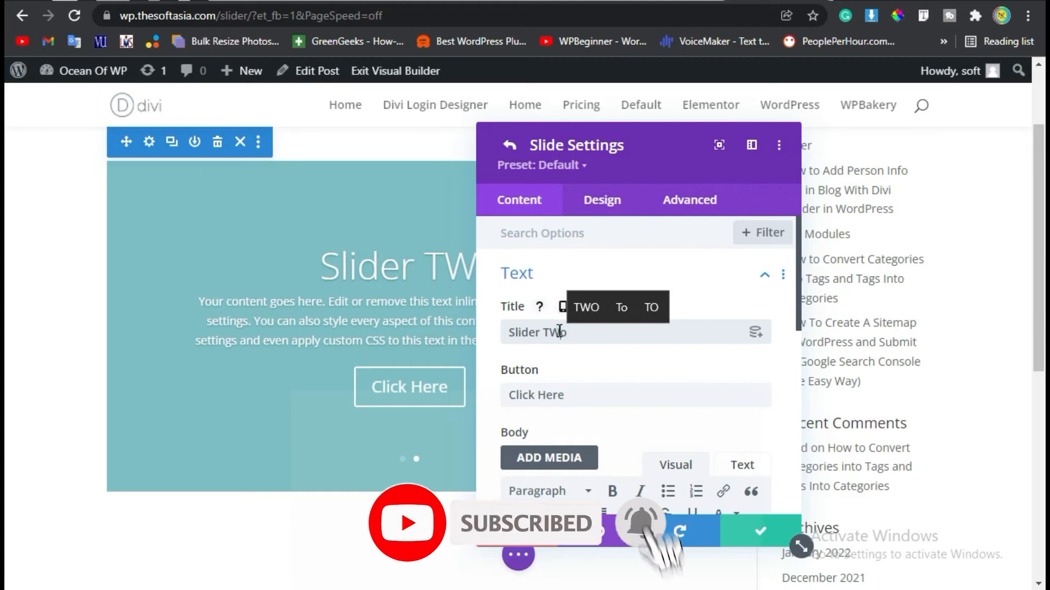
pyautogui.press('BackSpace')
pyautogui.press('BackSpace')
pyautogui.write('wo')
# Change the second slide's button text to "Learn More".
pyautogui.click(582, 395)
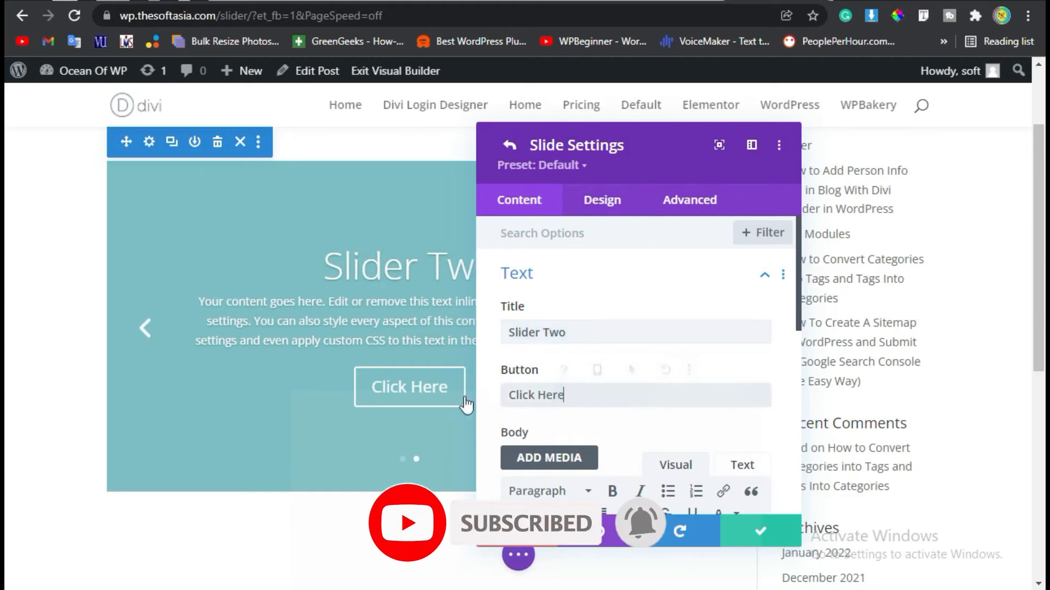
pyautogui.tripleClick(528, 387)
pyautogui.write('L')
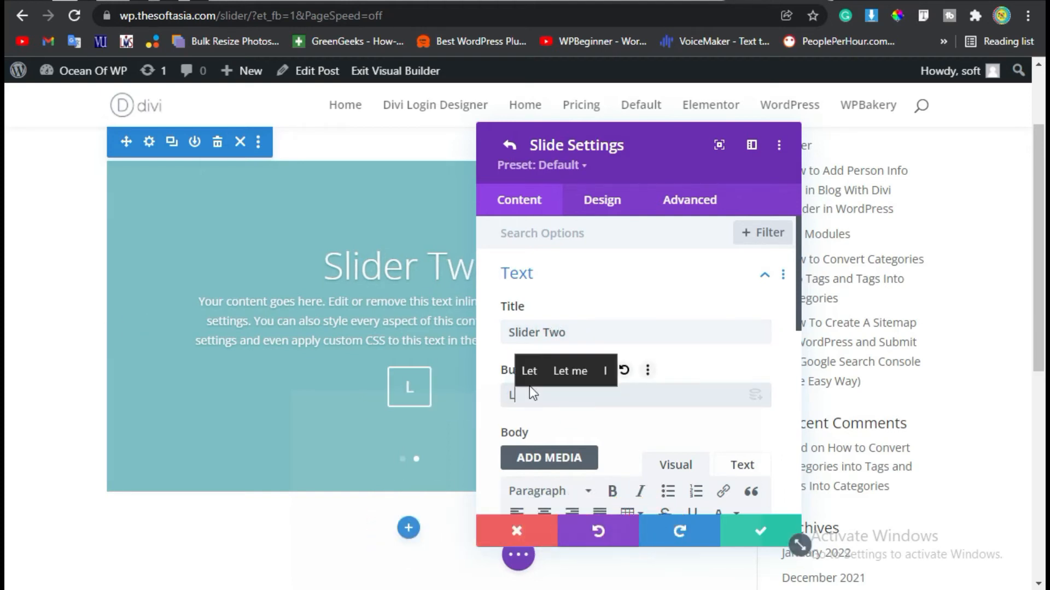
pyautogui.write('ea')
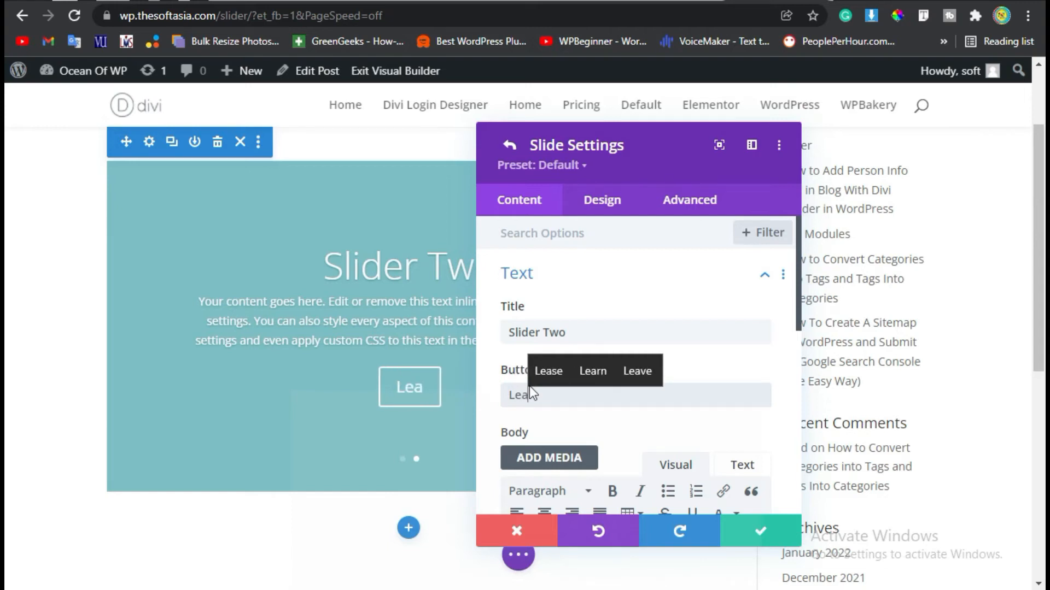
pyautogui.write('rn Mo')
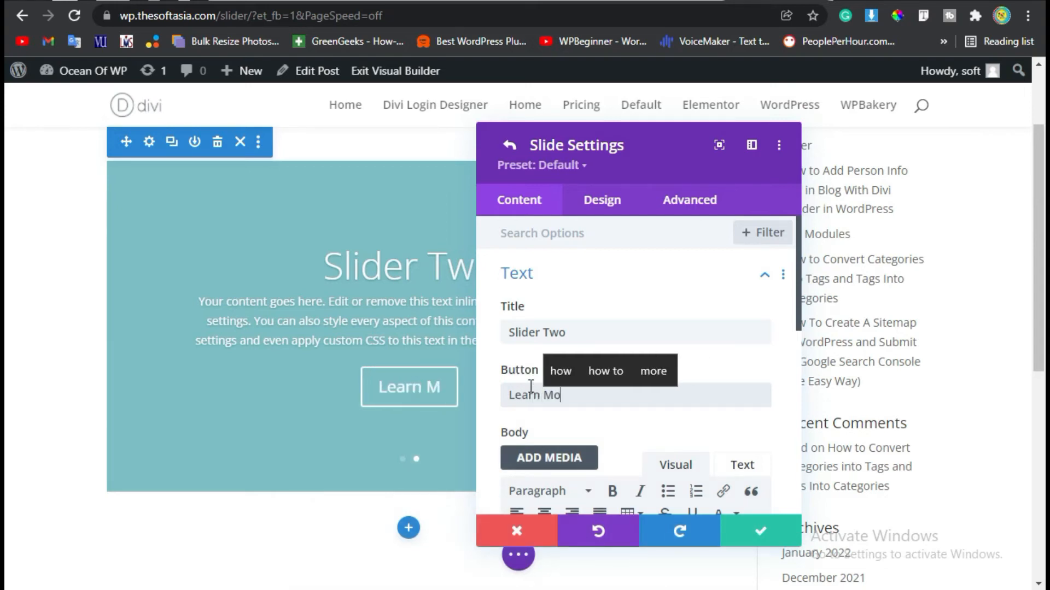
pyautogui.write('re')
# Set the second slide's background color to the saved orange #e09900.
pyautogui.scroll(-2, 557, 393)
pyautogui.scroll(-6, 565, 402)
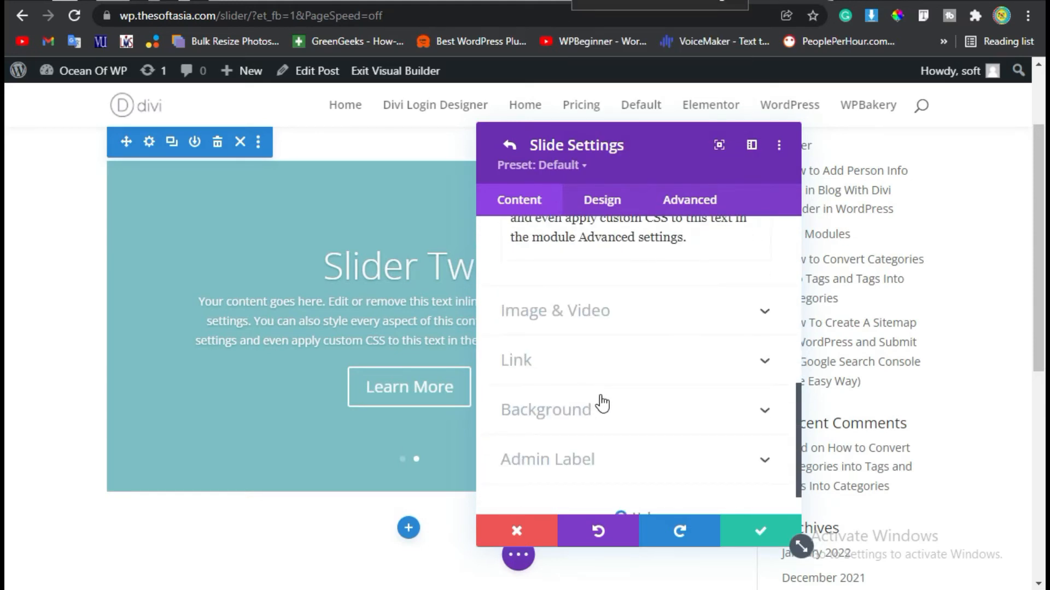
pyautogui.click(603, 403)
pyautogui.scroll(-2, 623, 412)
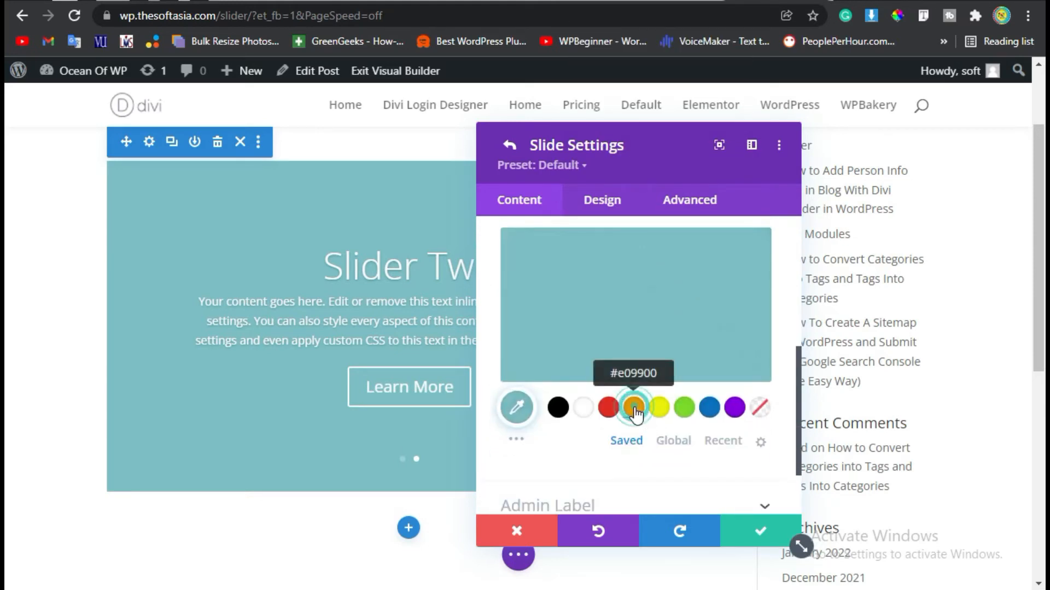
pyautogui.click(634, 410)
# In the second slide's design options, set the title font to Acme and its font weight to Bold.
pyautogui.click(599, 193)
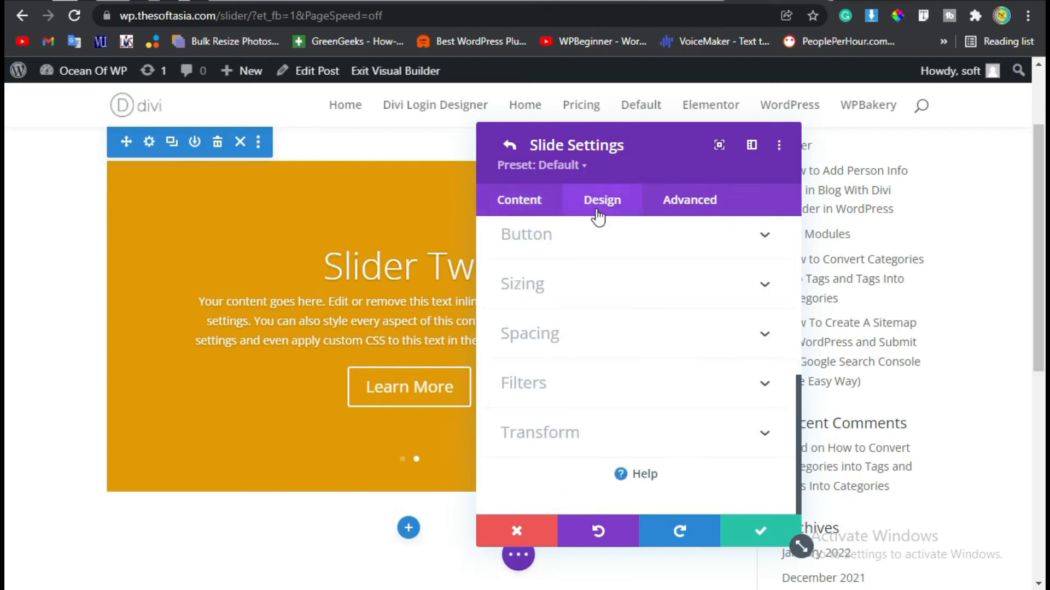
pyautogui.scroll(5, 607, 335)
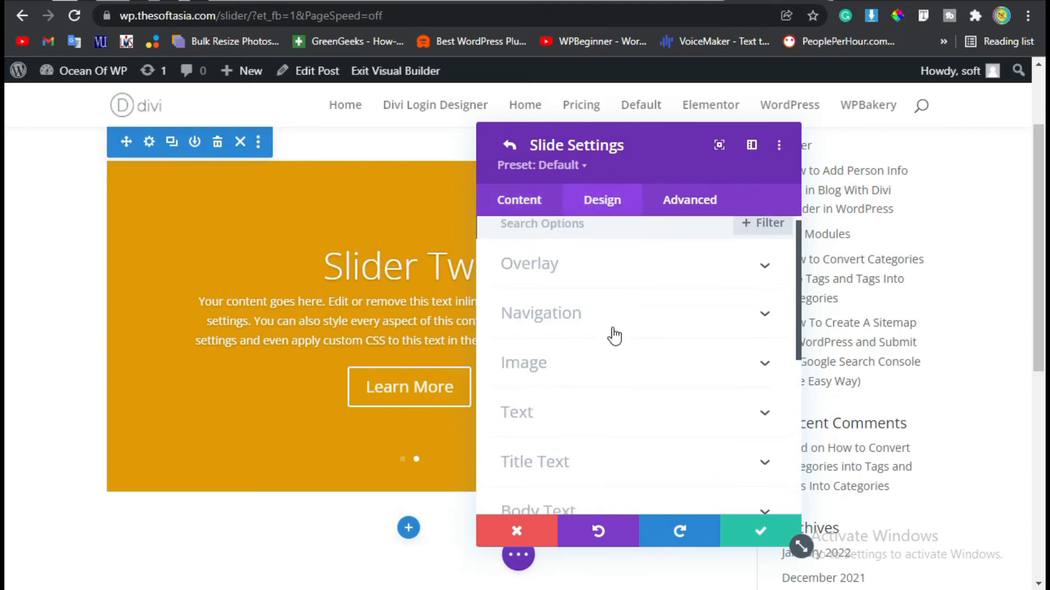
pyautogui.click(555, 426)
pyautogui.click(548, 240)
pyautogui.click(553, 281)
pyautogui.click(572, 370)
pyautogui.click(589, 386)
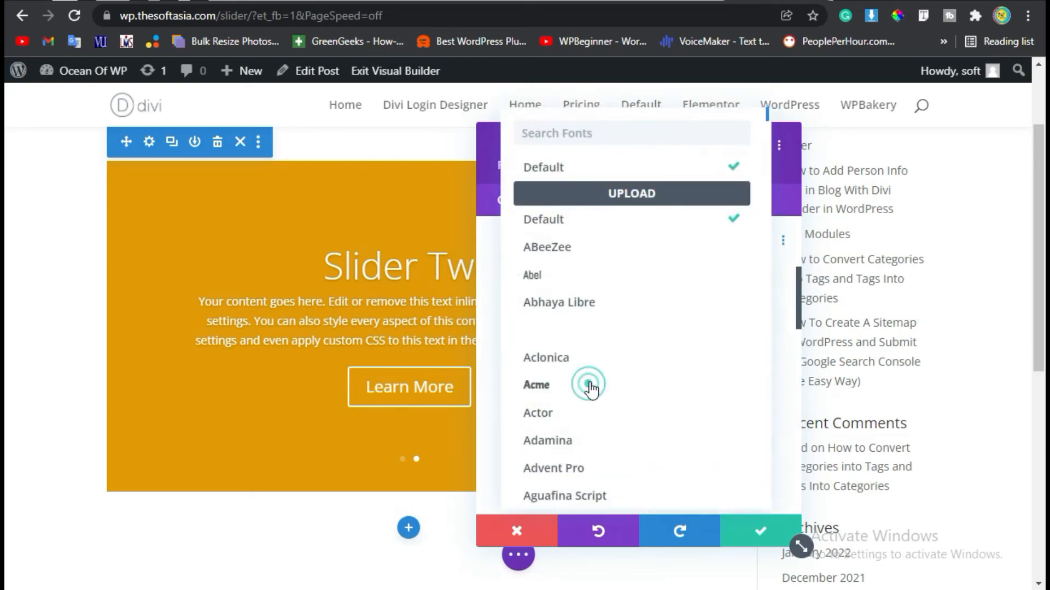
pyautogui.scroll(-3, 590, 383)
pyautogui.click(643, 324)
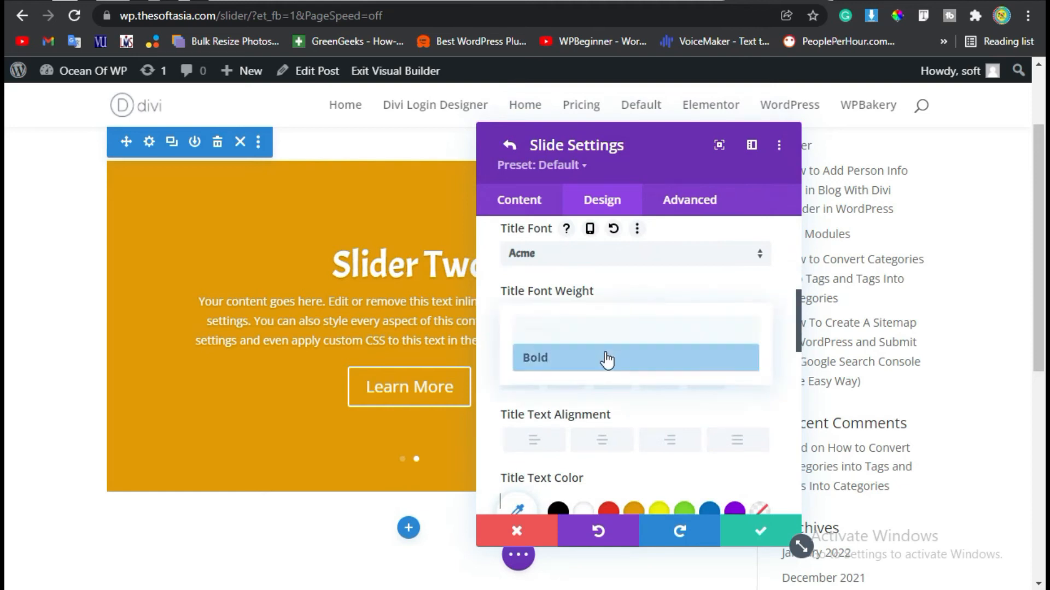
pyautogui.click(604, 358)
# Try red and white for the second slide's title text color and settle on black (#000000).
pyautogui.scroll(-1, 573, 298)
pyautogui.scroll(-3, 572, 298)
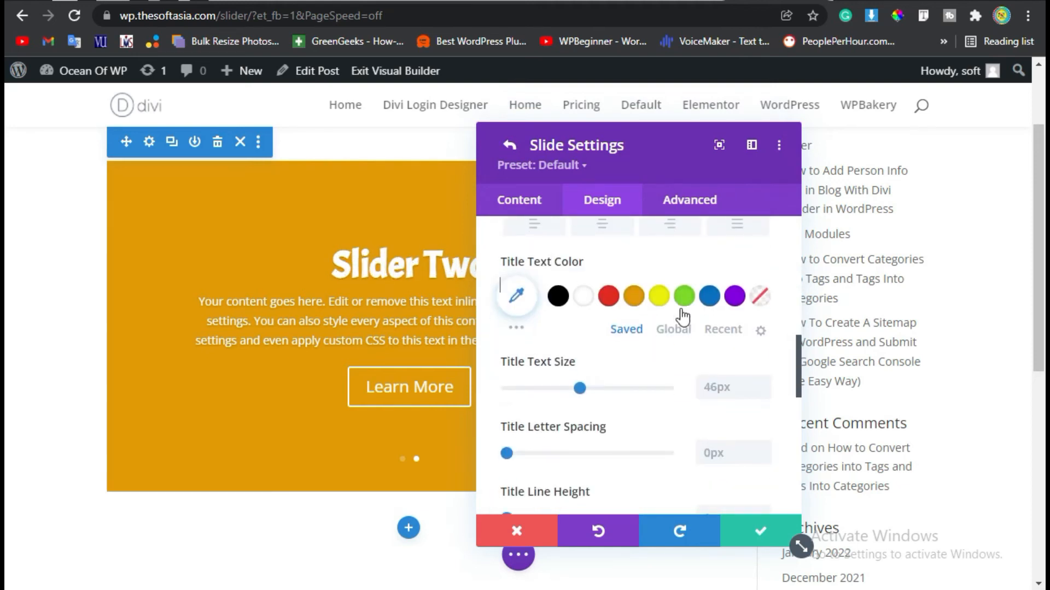
pyautogui.click(609, 296)
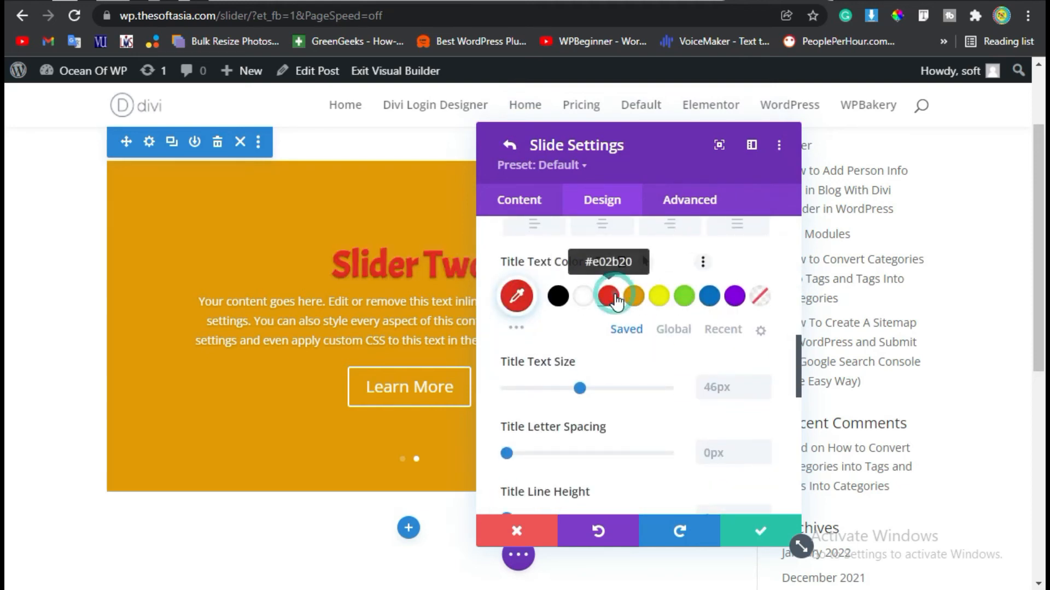
pyautogui.click(583, 296)
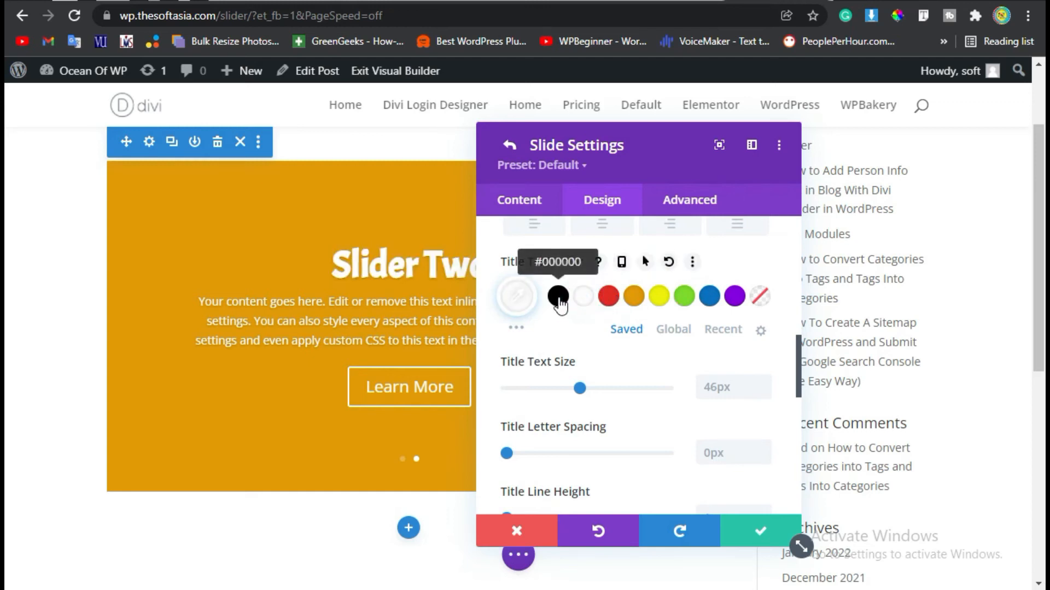
pyautogui.click(558, 297)
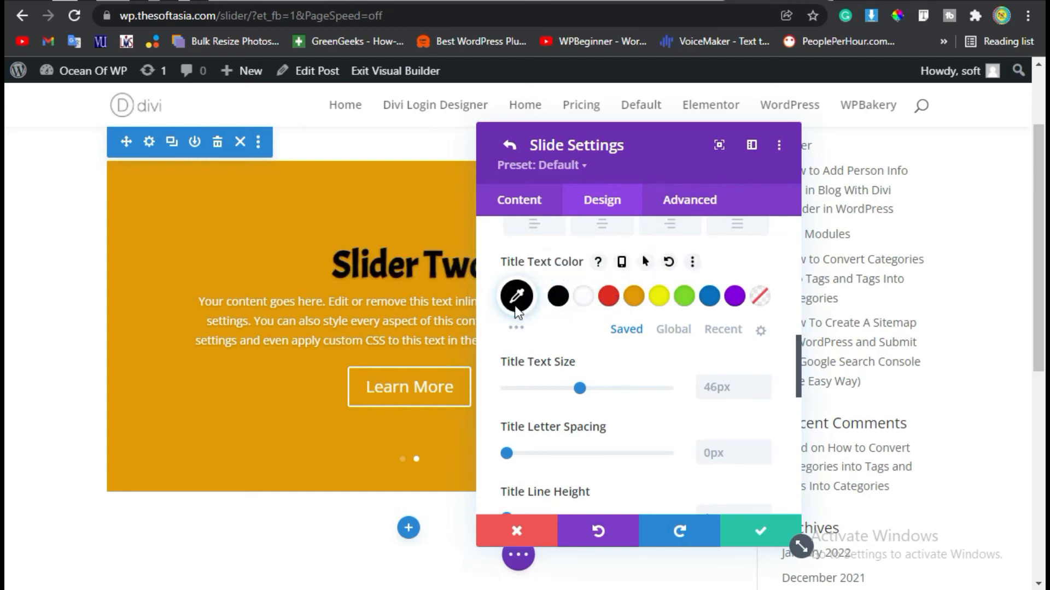
# Increase the second slide's title text size to 50px and save the slide settings.
pyautogui.click(765, 382)
pyautogui.click(767, 381)
pyautogui.click(766, 382)
pyautogui.click(767, 381)
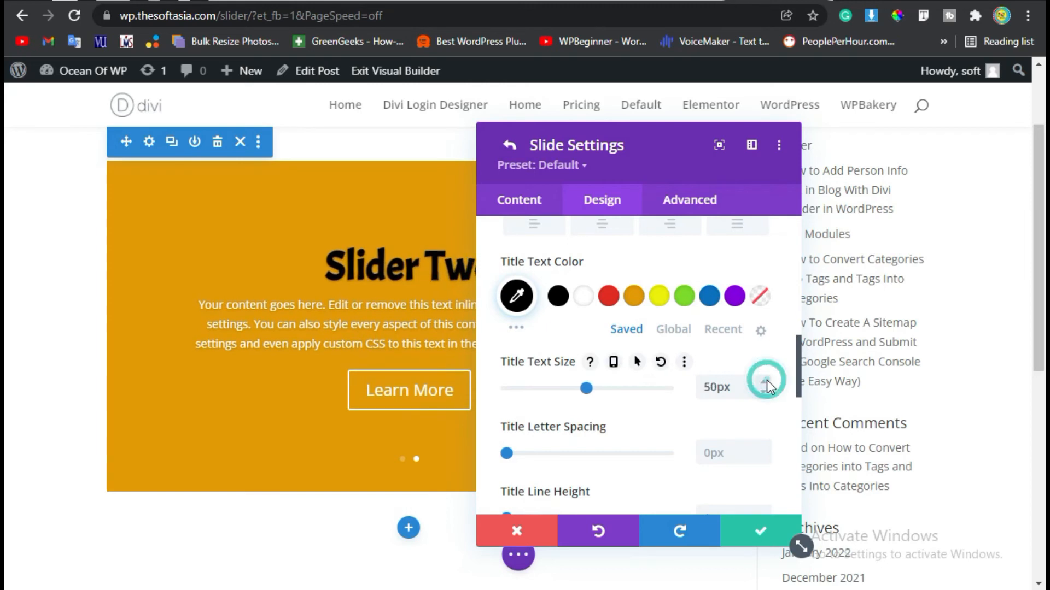
pyautogui.scroll(-2, 733, 470)
pyautogui.click(756, 530)
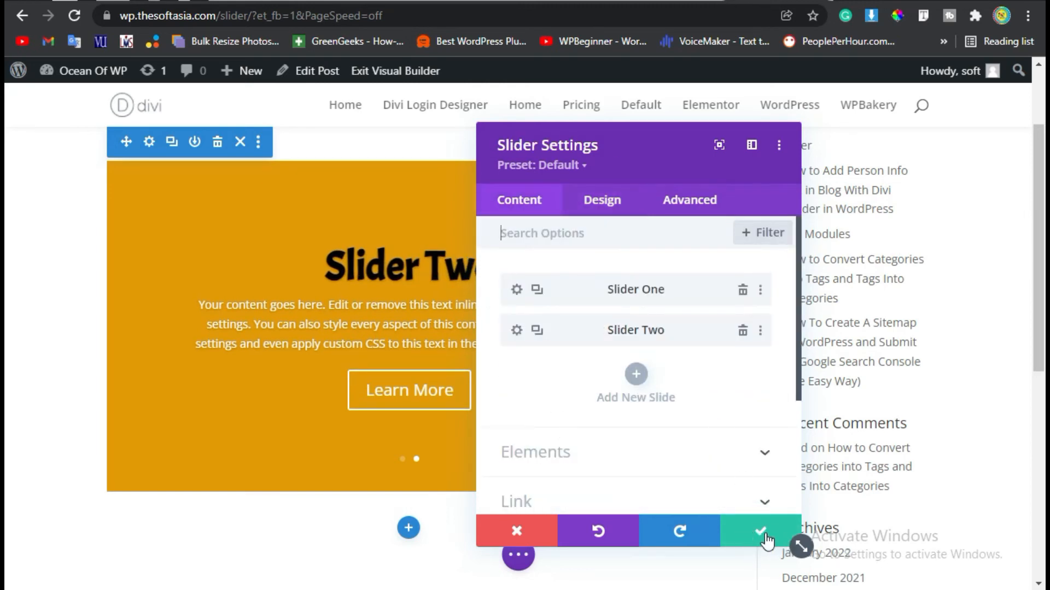
# Bring up the page-level save options and exit the Visual Builder to the live post.
pyautogui.click(517, 560)
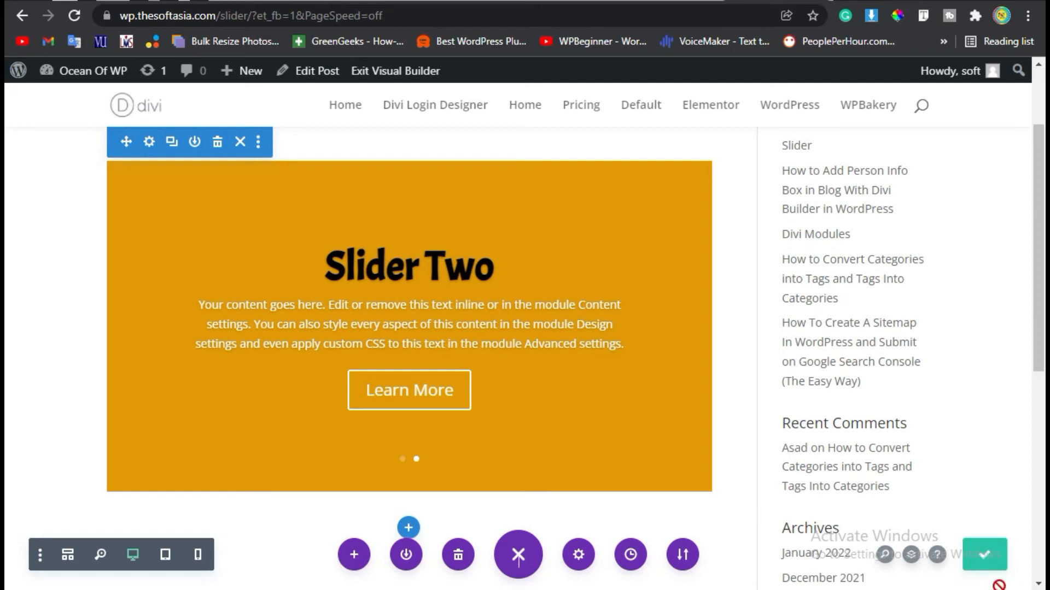
pyautogui.click(403, 71)
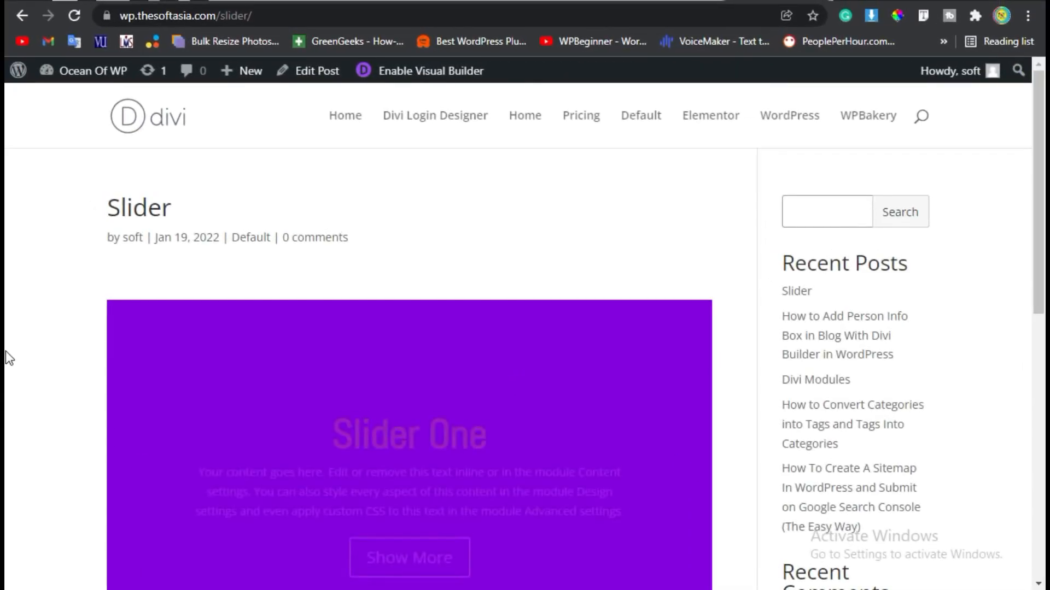
# Preview the slider on the live post by switching between its slides and testing the second slide's Learn More button.
pyautogui.scroll(-5, 28, 339)
pyautogui.scroll(2, 29, 342)
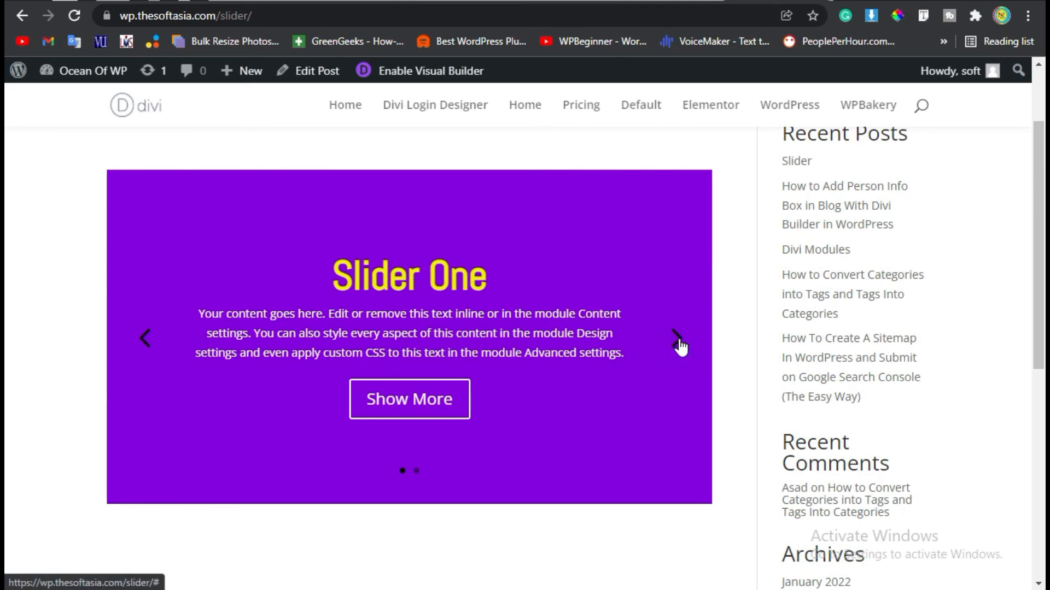
pyautogui.click(677, 339)
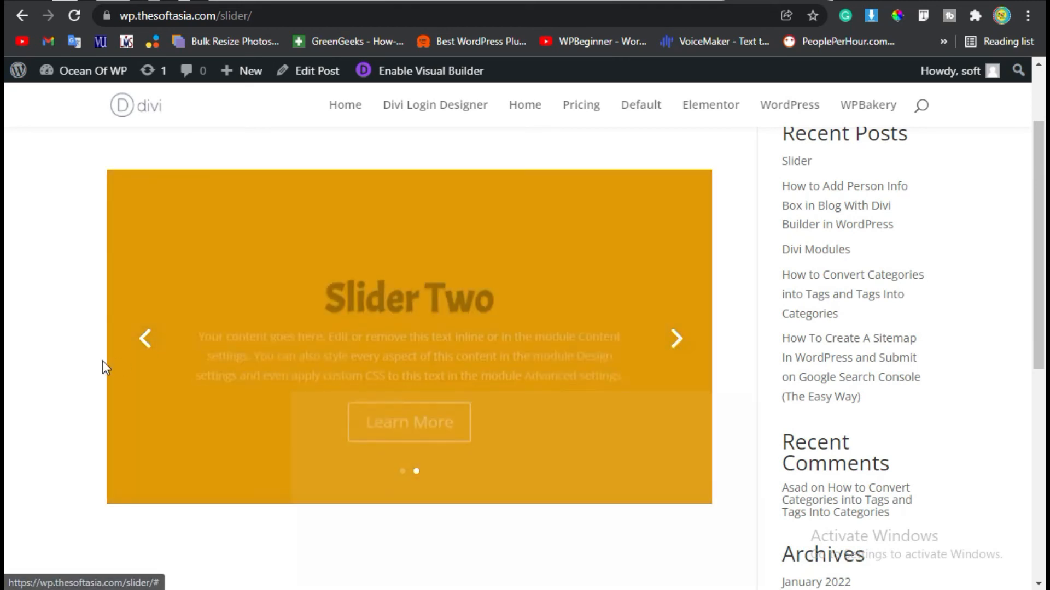
pyautogui.click(402, 471)
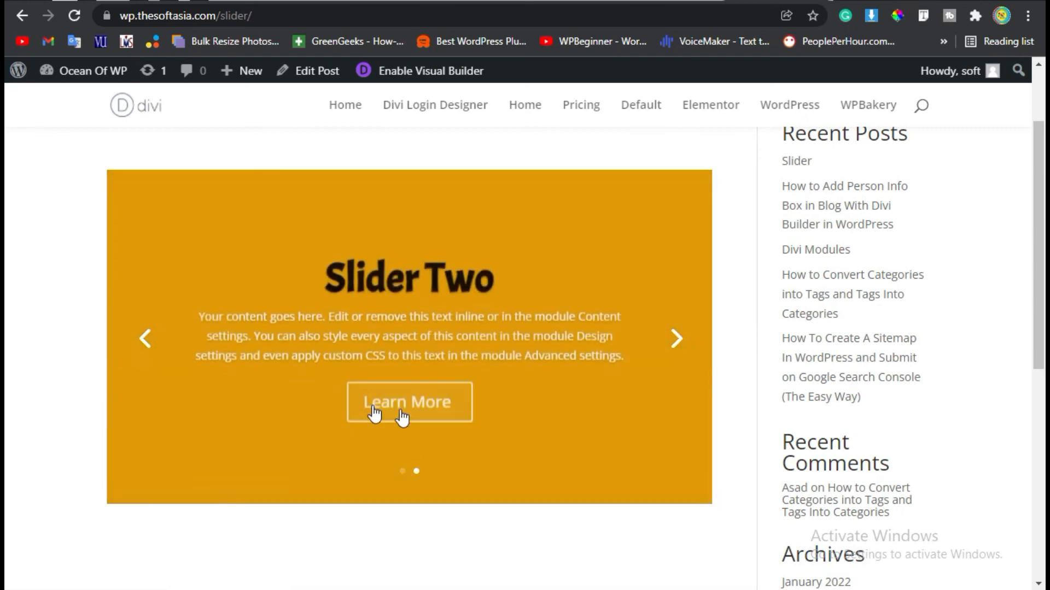
pyautogui.click(441, 405)
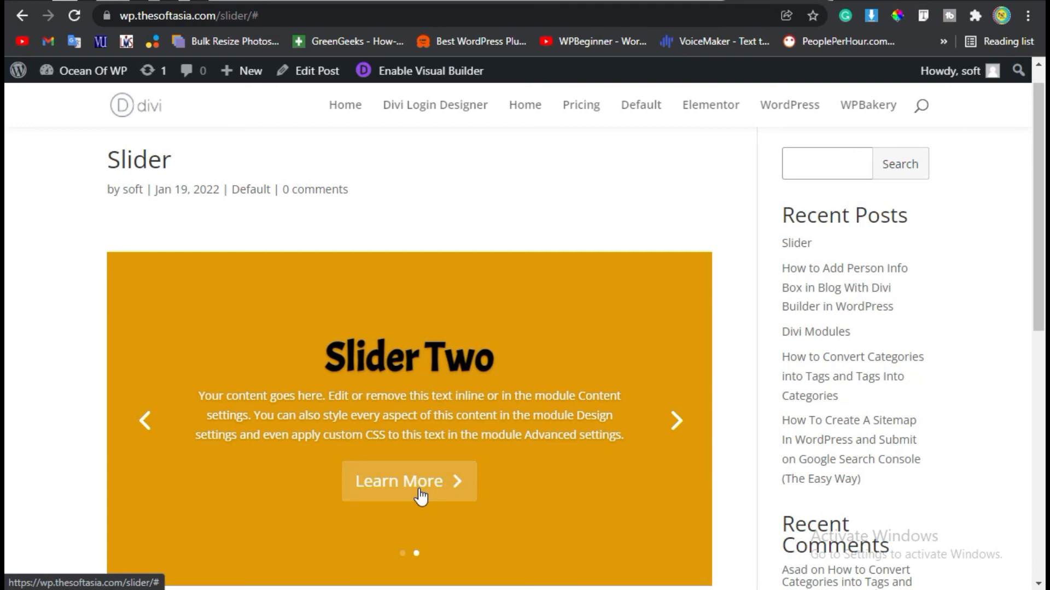
pyautogui.moveTo(307, 317); pyautogui.dragTo(629, 440)
pyautogui.click(700, 446)
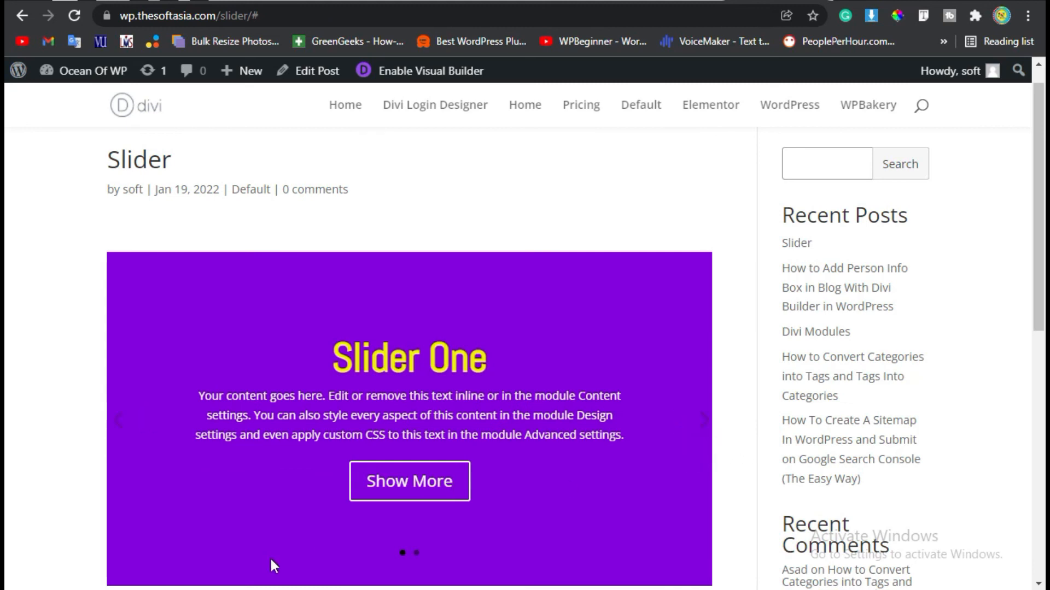